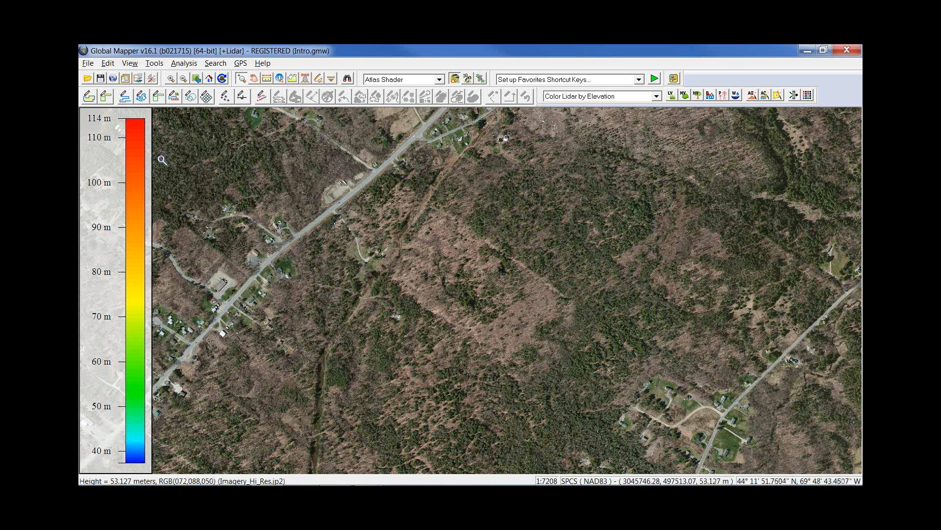
Examine the list of supported file formats for opening data, and leave without loading a file
{"action": "left_click", "coordinate": [87, 79]}
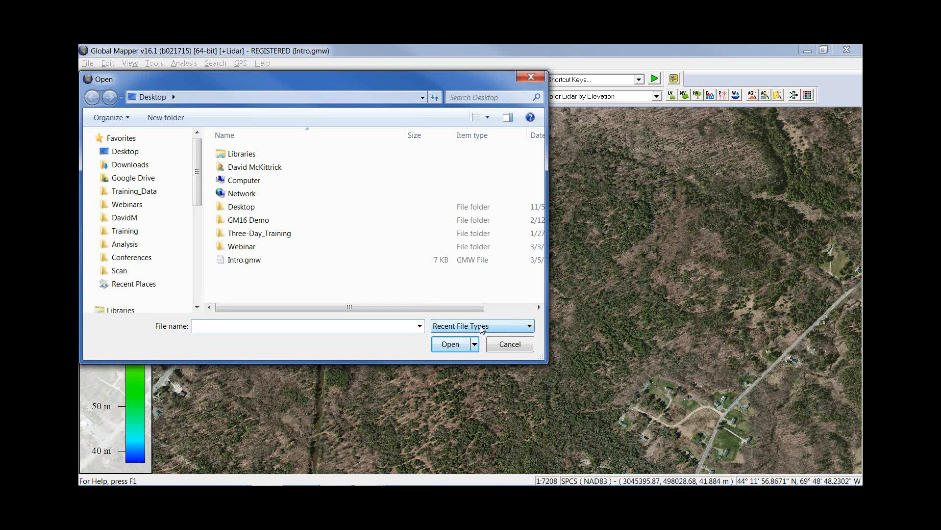
{"action": "left_click", "coordinate": [482, 327]}
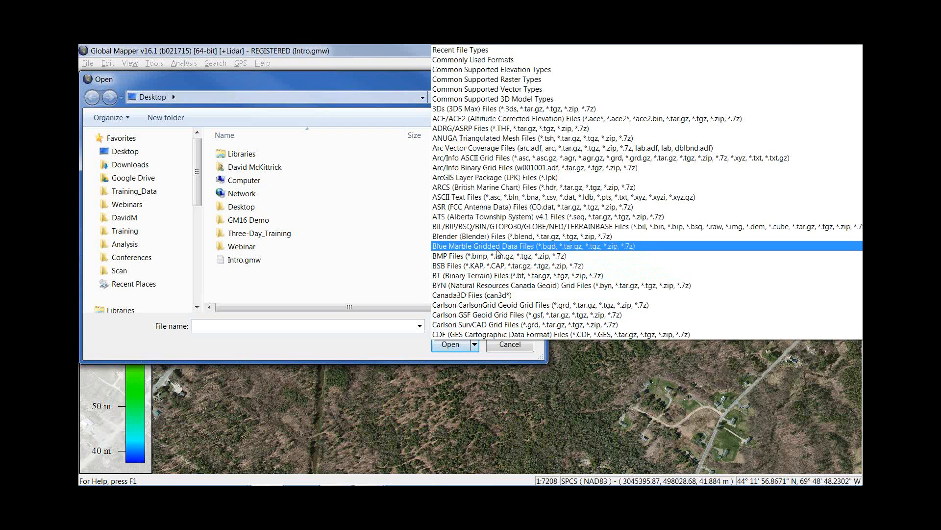
{"action": "scroll", "coordinate": [497, 252], "scroll_direction": "down", "scroll_amount": 5}
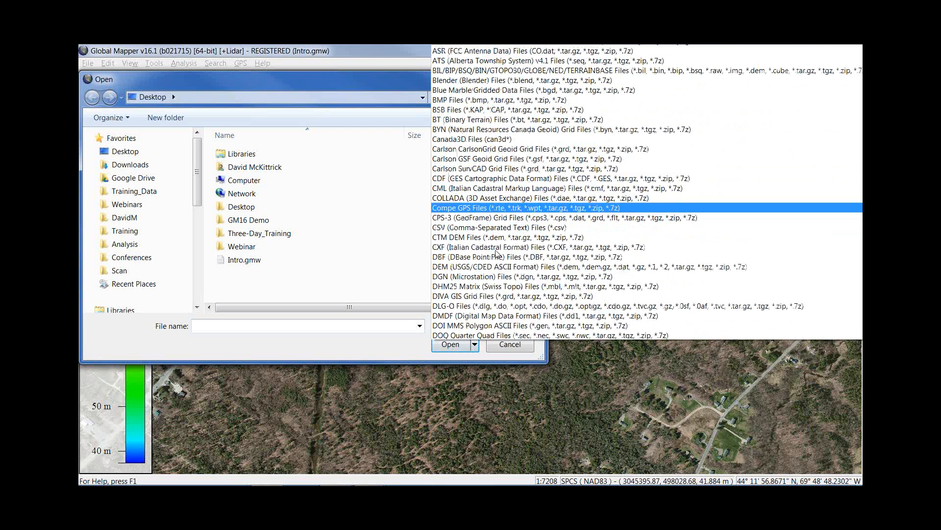
{"action": "scroll", "coordinate": [497, 253], "scroll_direction": "down", "scroll_amount": 6}
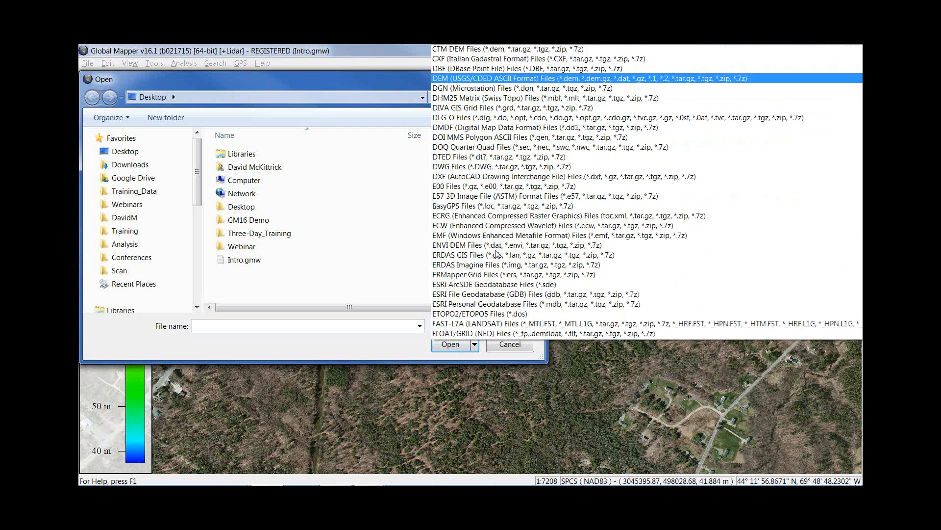
{"action": "scroll", "coordinate": [496, 254], "scroll_direction": "down", "scroll_amount": 5}
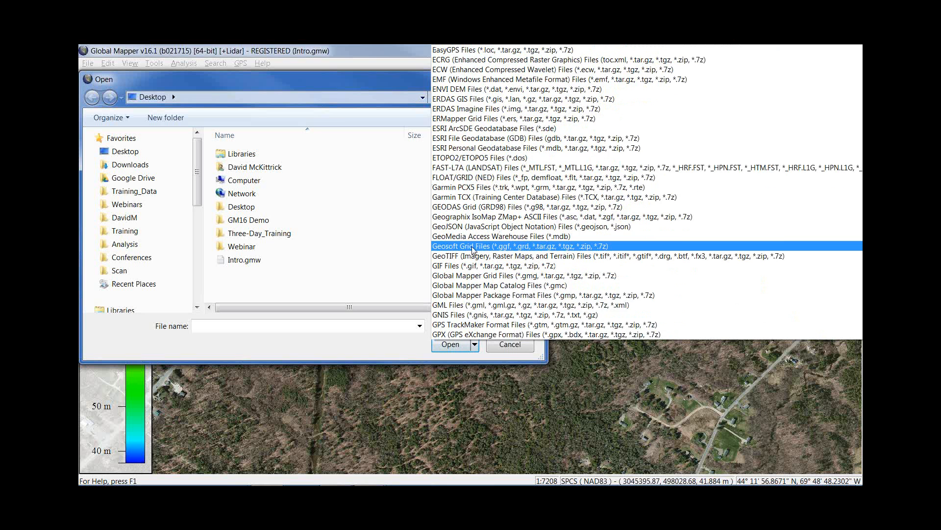
{"action": "scroll", "coordinate": [480, 250], "scroll_direction": "down", "scroll_amount": 1}
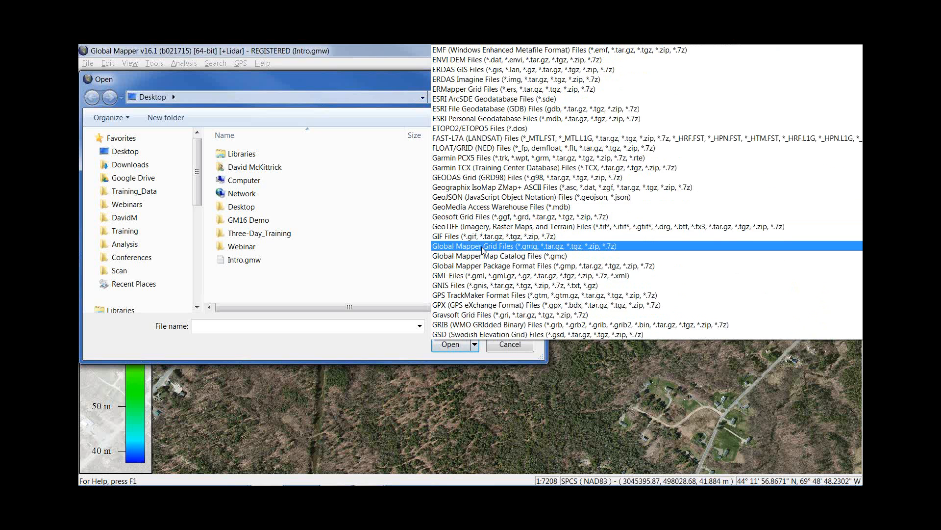
{"action": "scroll", "coordinate": [483, 250], "scroll_direction": "down", "scroll_amount": 7}
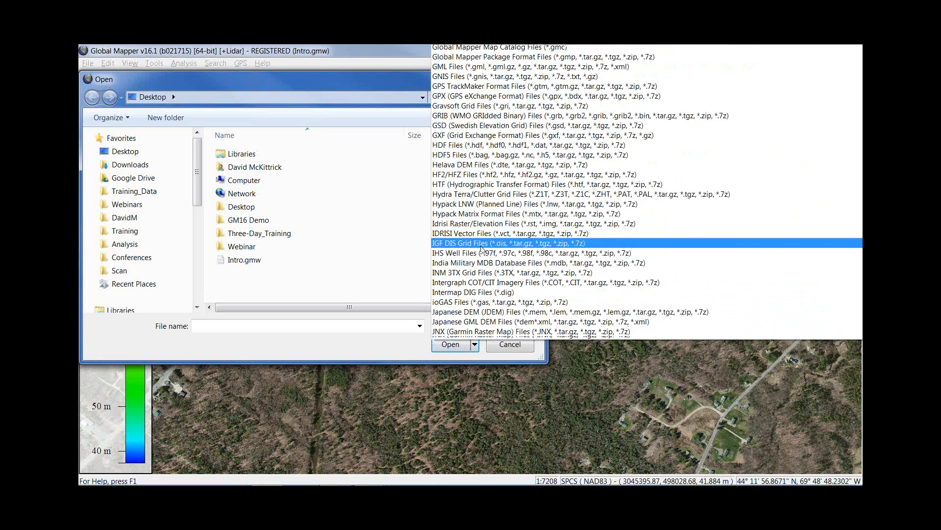
{"action": "scroll", "coordinate": [483, 249], "scroll_direction": "down", "scroll_amount": 2}
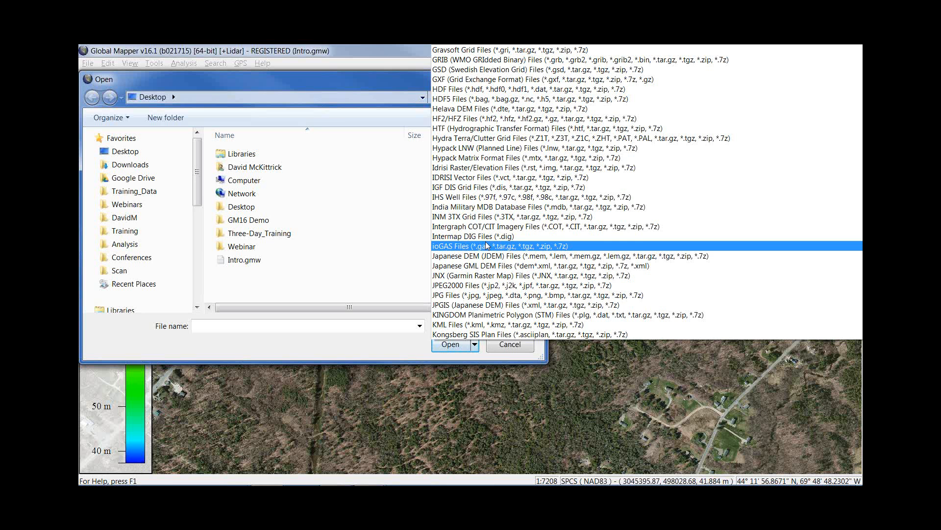
{"action": "left_click", "coordinate": [396, 85]}
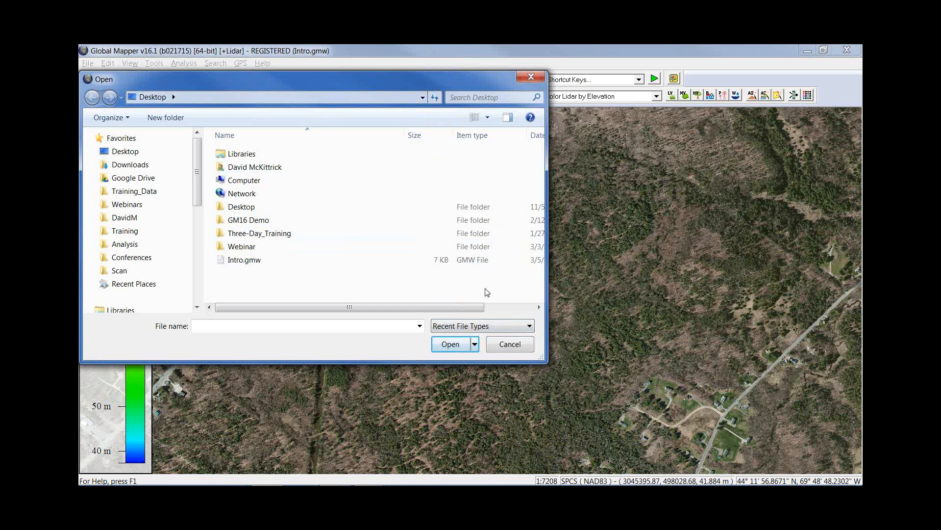
{"action": "left_click", "coordinate": [521, 346]}
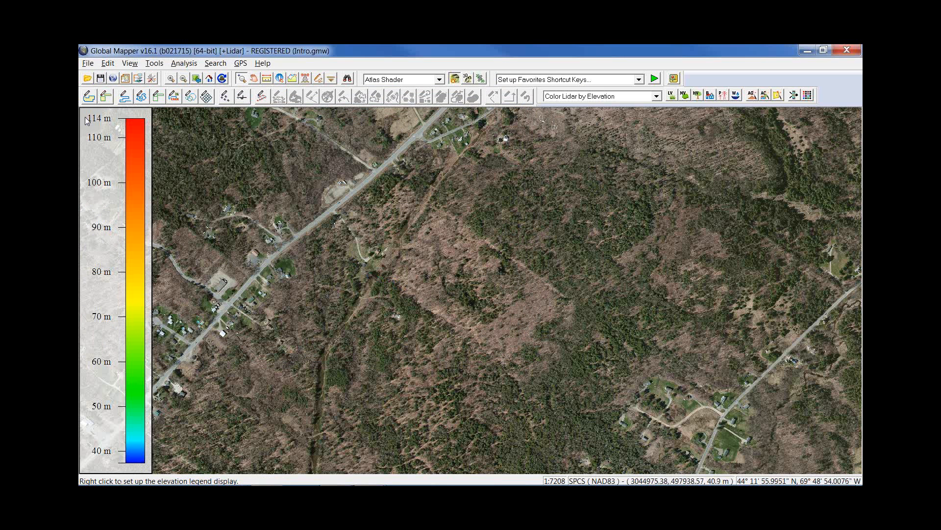
Examine the online data sources available for download, including the Imagery category, without connecting to any of them
{"action": "left_click", "coordinate": [113, 79]}
{"action": "left_click", "coordinate": [256, 113]}
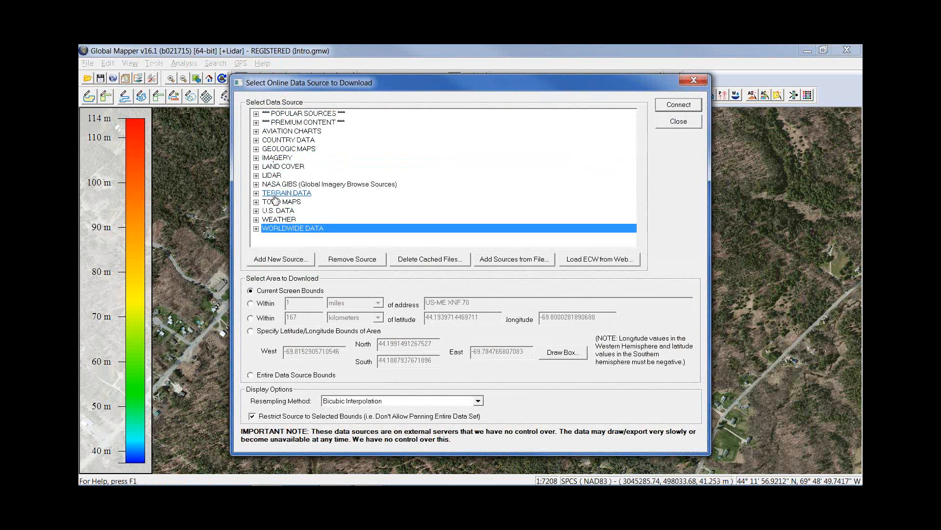
{"action": "left_click", "coordinate": [256, 158]}
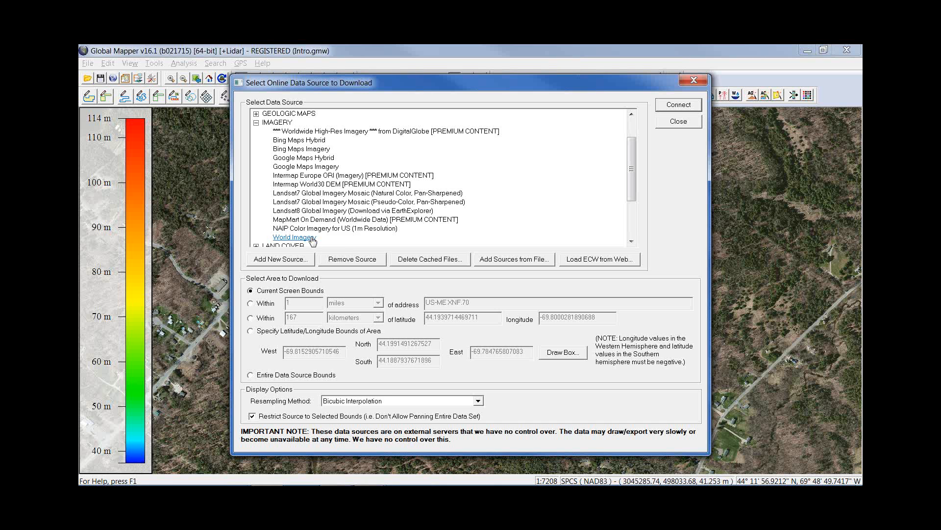
{"action": "left_click", "coordinate": [256, 123]}
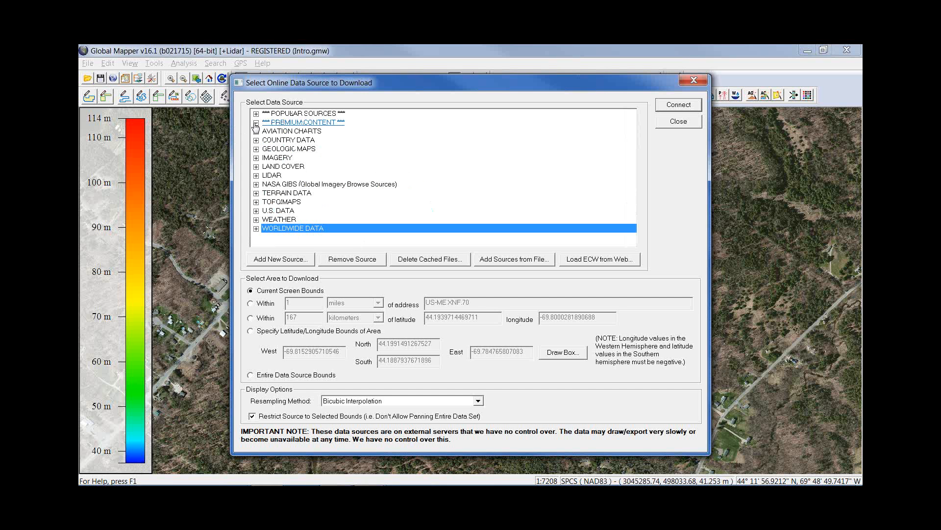
{"action": "left_click", "coordinate": [677, 123]}
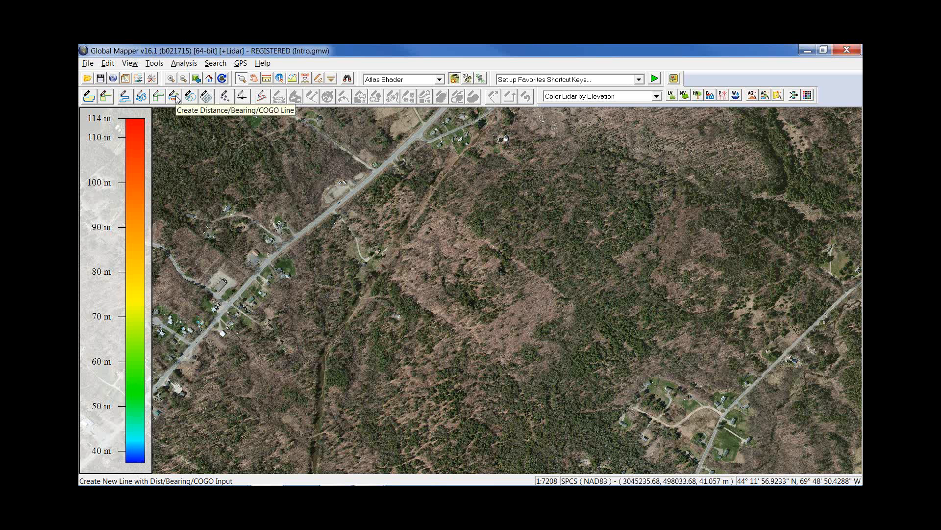
Sketch a four-cornered area feature of about 106,065 sq m over the brown woodland patch and discard it
{"action": "left_click", "coordinate": [89, 97]}
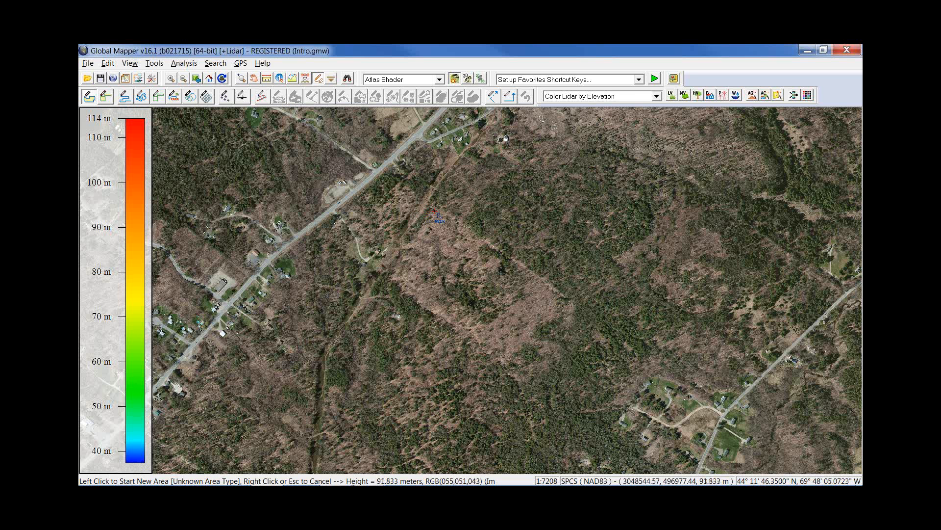
{"action": "left_click", "coordinate": [435, 211]}
{"action": "left_click", "coordinate": [513, 276]}
{"action": "left_click", "coordinate": [558, 299]}
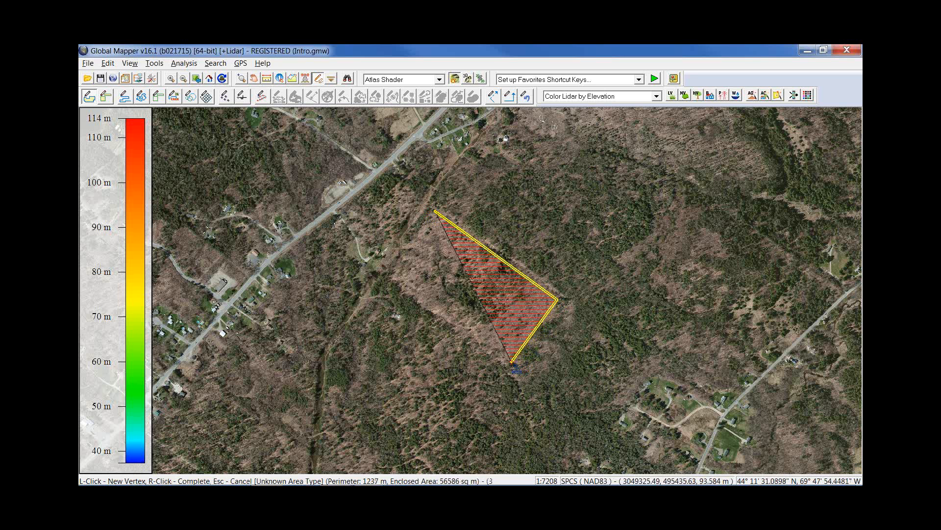
{"action": "left_click", "coordinate": [512, 361]}
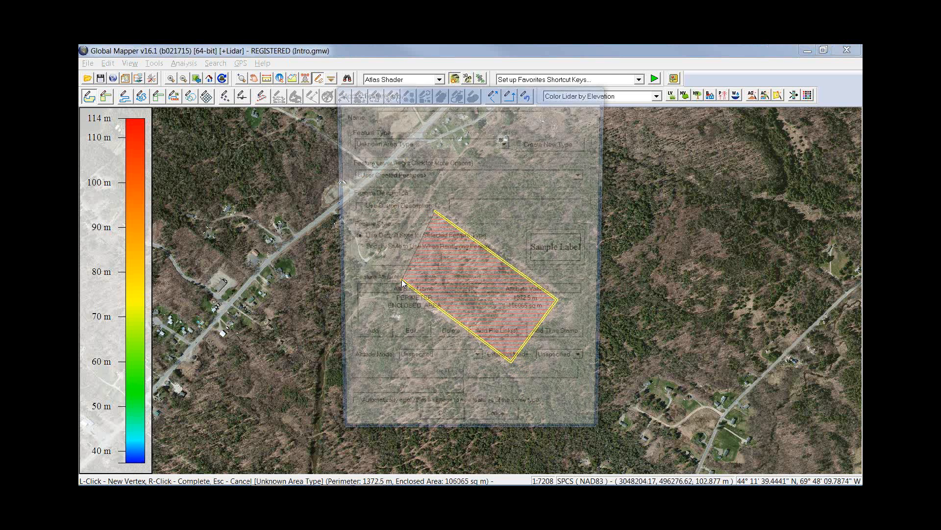
{"action": "right_click", "coordinate": [402, 282]}
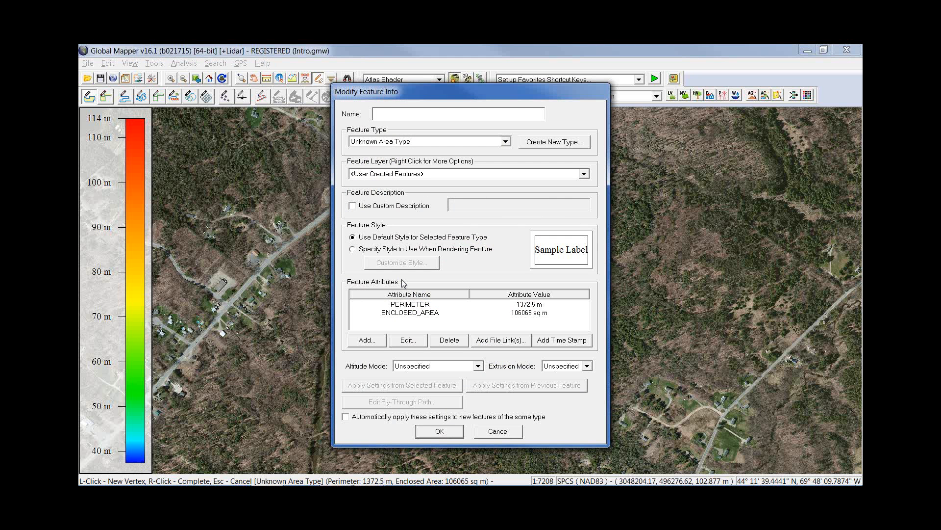
{"action": "left_click", "coordinate": [495, 434]}
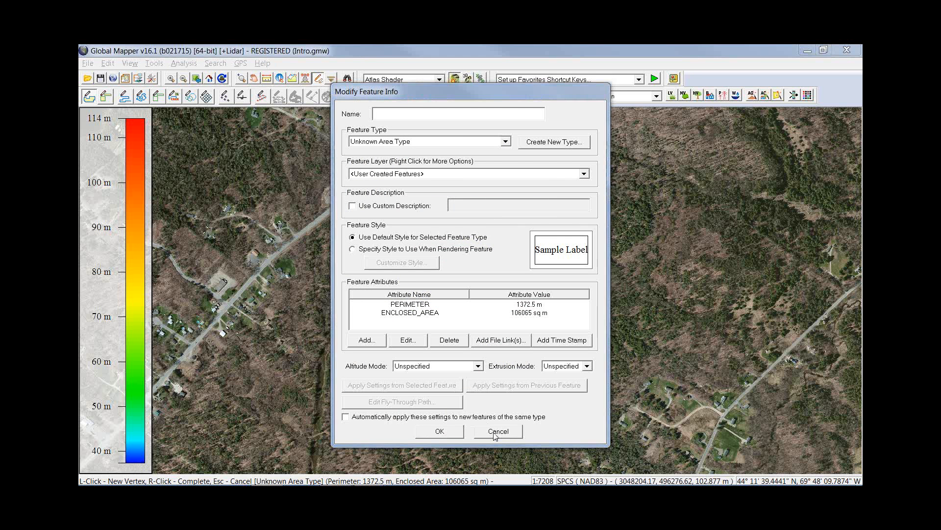
{"action": "left_click", "coordinate": [522, 308]}
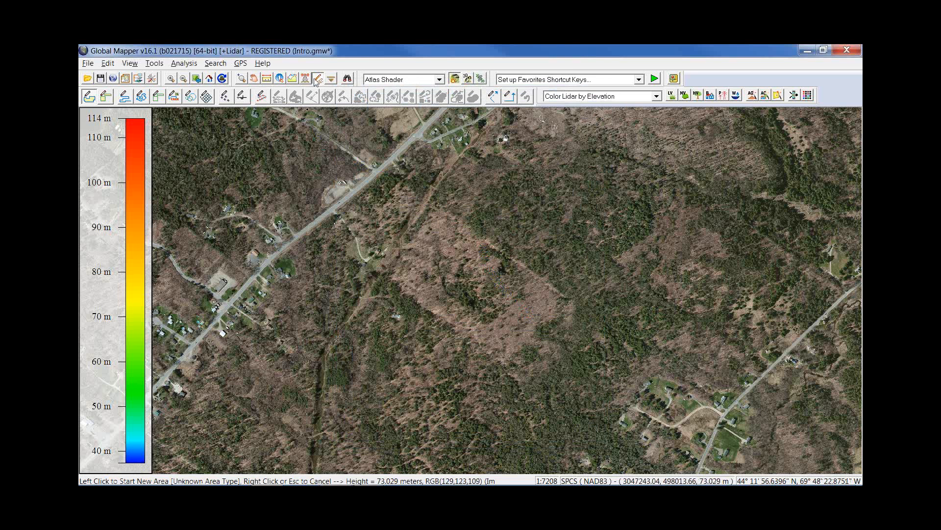
Examine the digitizer's options for creating line features, without starting any of them
{"action": "key", "text": "Escape"}
{"action": "right_click", "coordinate": [375, 142]}
{"action": "mouse_move", "coordinate": [411, 172]}
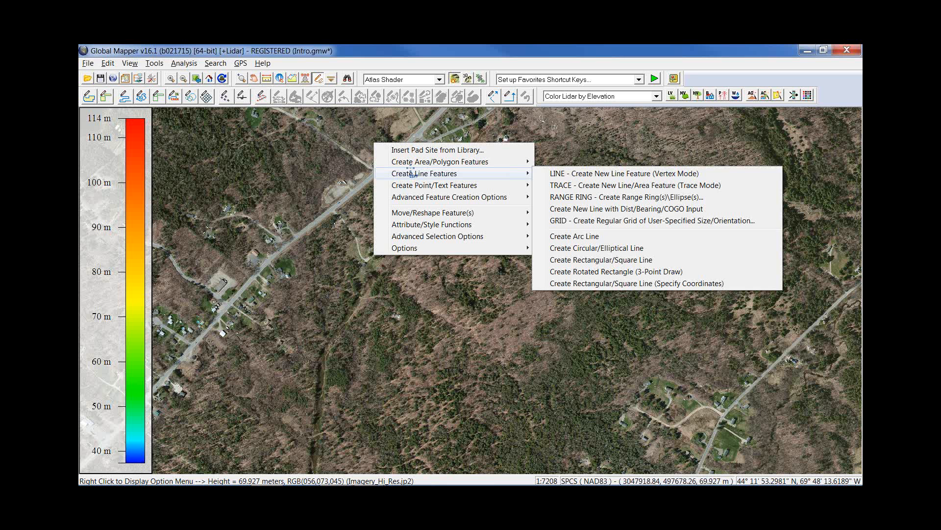
{"action": "key", "text": "Escape"}
{"action": "key", "text": "Escape"}
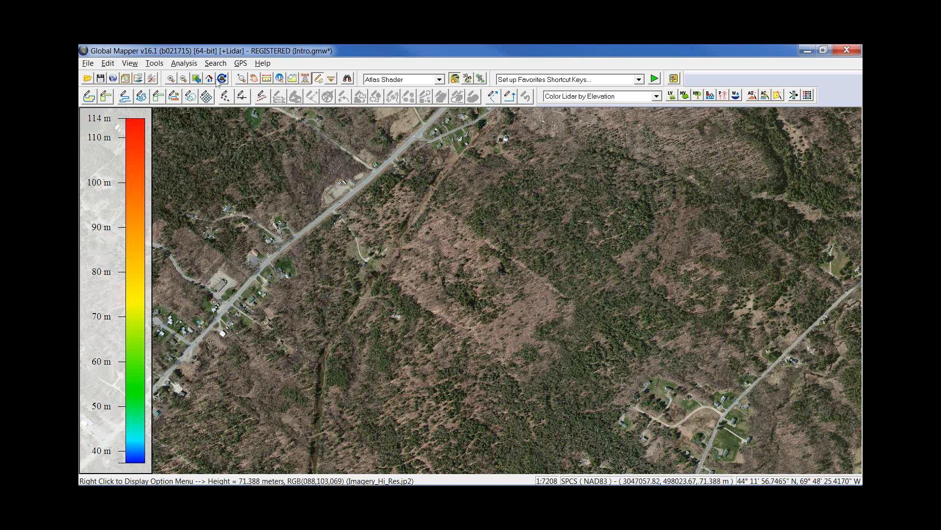
Open the Overlay Control Center and inspect the aerial imagery draped over the terrain in the 3D View
{"action": "left_click", "coordinate": [150, 80]}
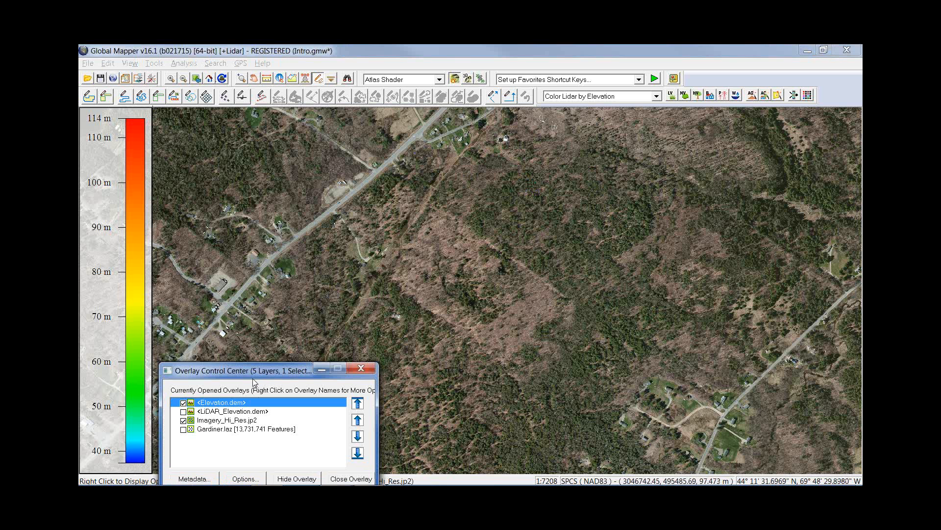
{"action": "left_click_drag", "start_coordinate": [254, 371], "coordinate": [205, 292]}
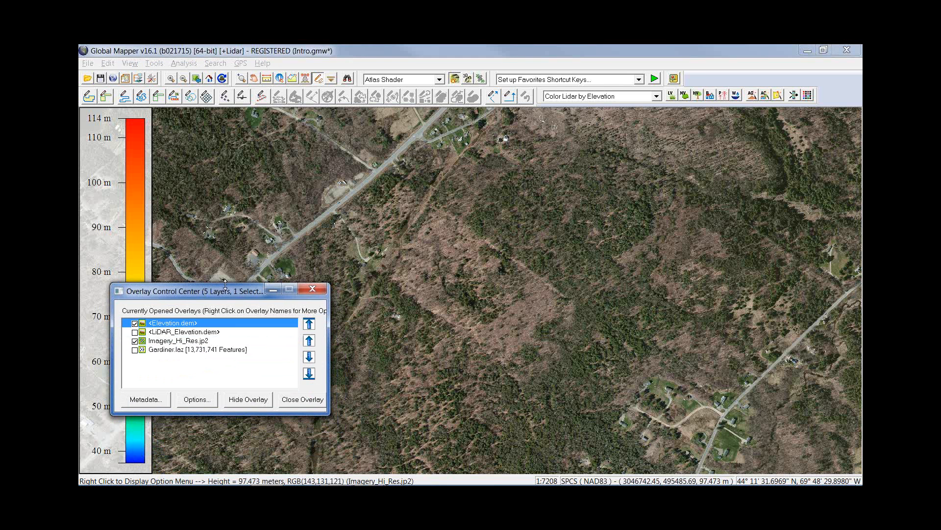
{"action": "left_click", "coordinate": [467, 78]}
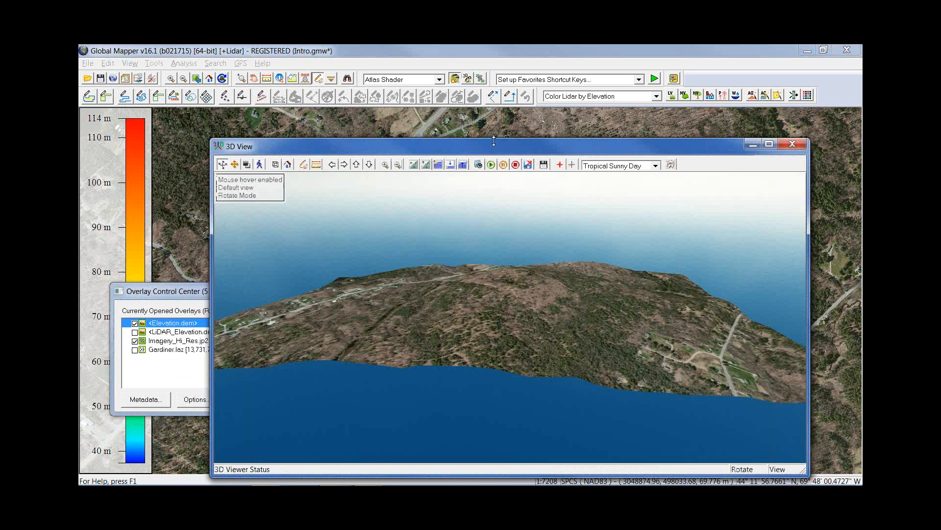
{"action": "mouse_move", "coordinate": [506, 340]}
{"action": "left_mouse_down"}
{"action": "mouse_move", "coordinate": [485, 325]}
{"action": "mouse_move", "coordinate": [499, 356]}
{"action": "mouse_move", "coordinate": [509, 338]}
{"action": "mouse_move", "coordinate": [534, 338]}
{"action": "mouse_move", "coordinate": [521, 341]}
{"action": "mouse_move", "coordinate": [518, 328]}
{"action": "left_mouse_up"}
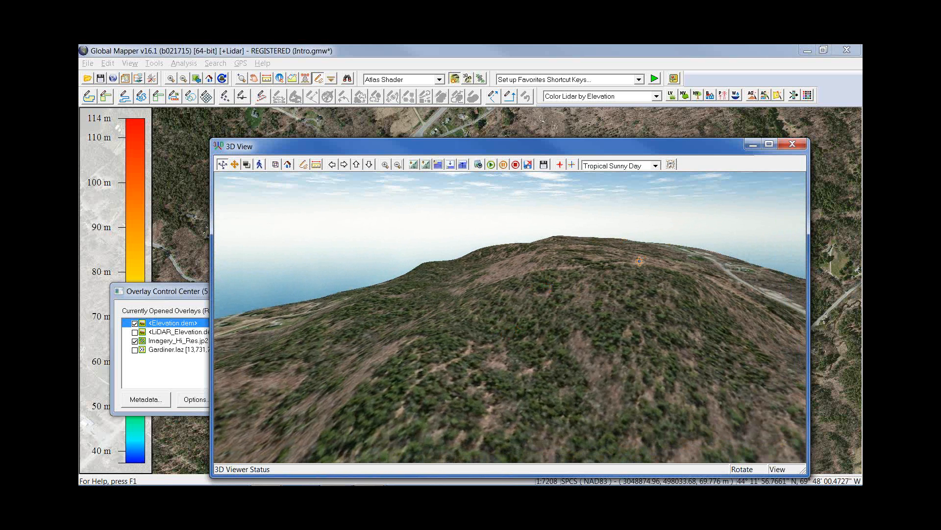
{"action": "left_click", "coordinate": [794, 143]}
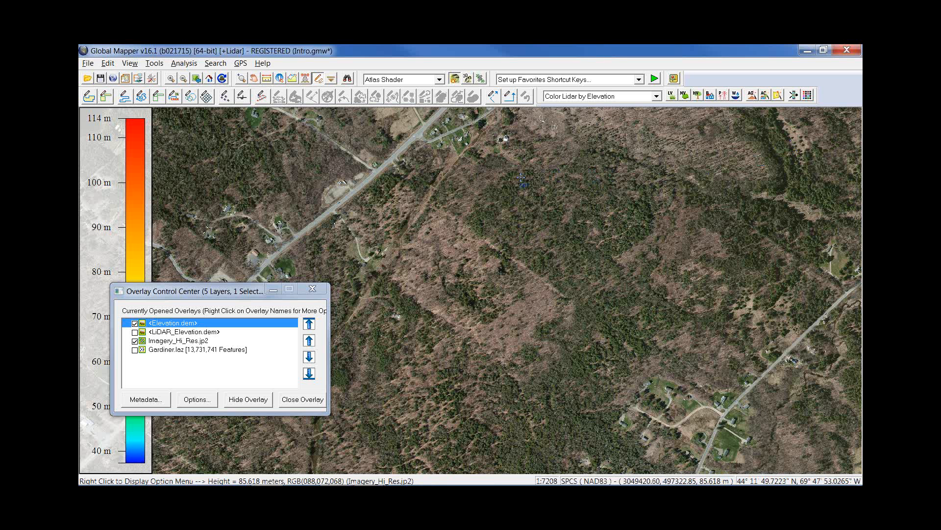
Review the built-in modules and registered external extensions in the Extension/Add-In Module Manager, leaving them unaltered
{"action": "left_click", "coordinate": [263, 63]}
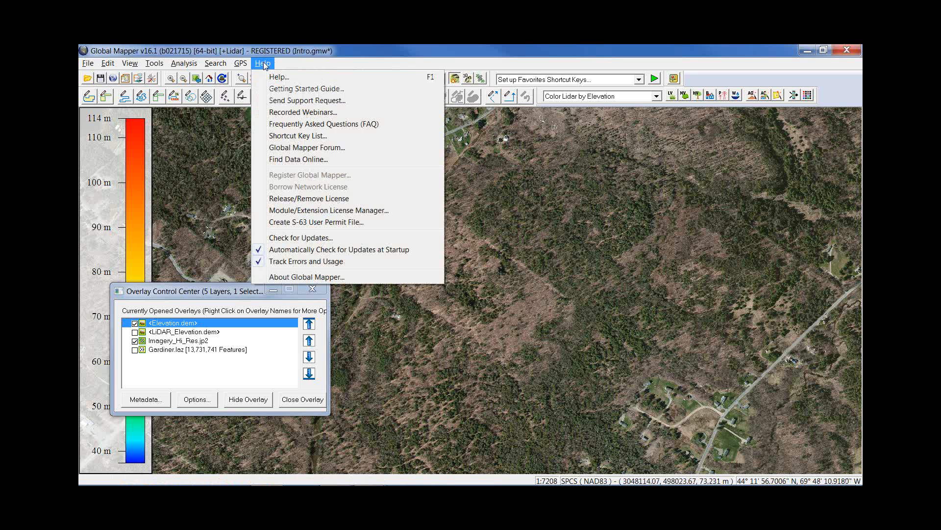
{"action": "left_click", "coordinate": [320, 214]}
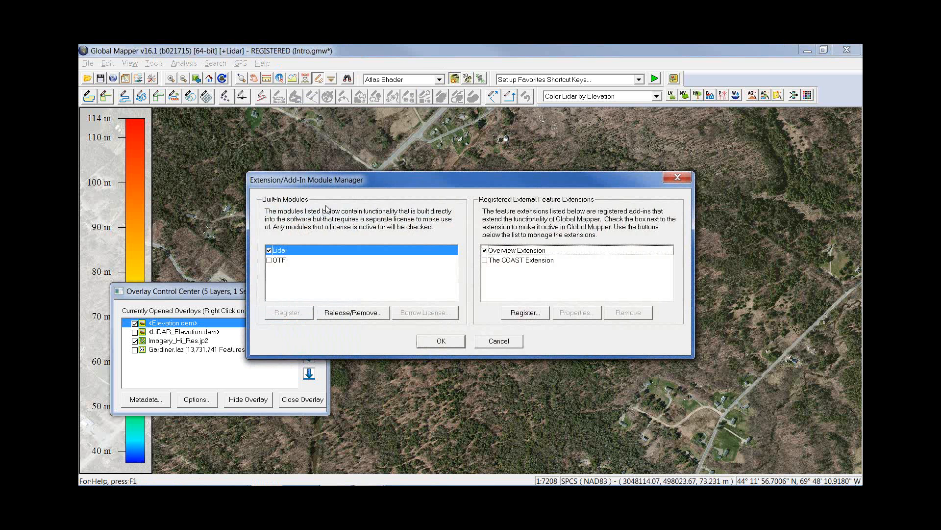
{"action": "left_click_drag", "start_coordinate": [388, 179], "coordinate": [385, 134]}
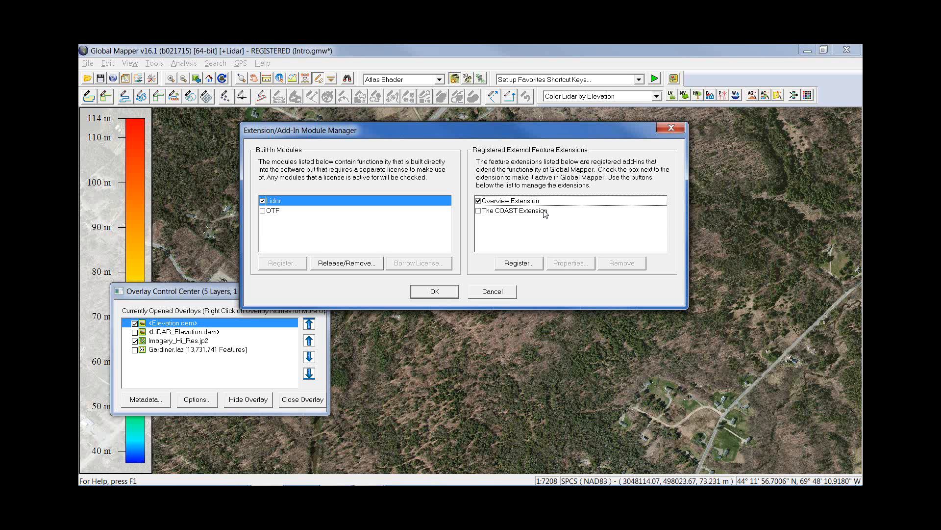
{"action": "left_click", "coordinate": [497, 291]}
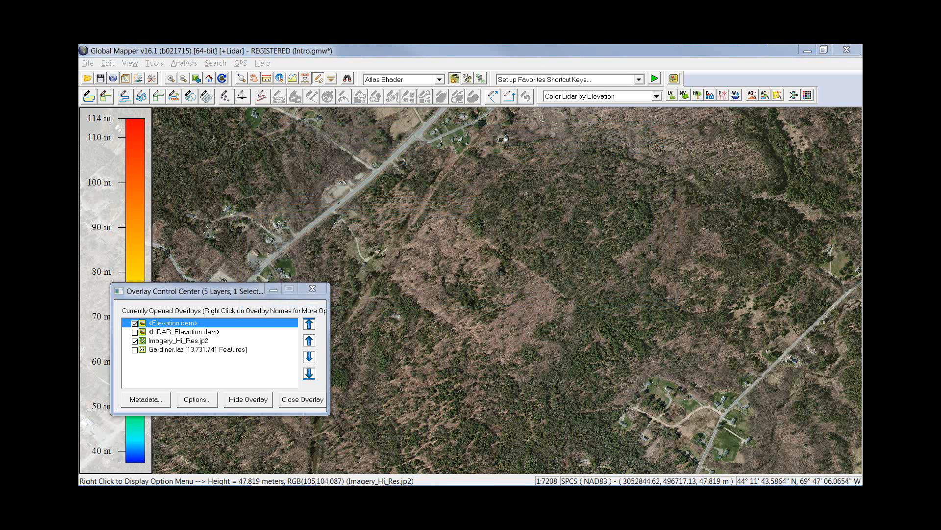
{"action": "left_click", "coordinate": [502, 273]}
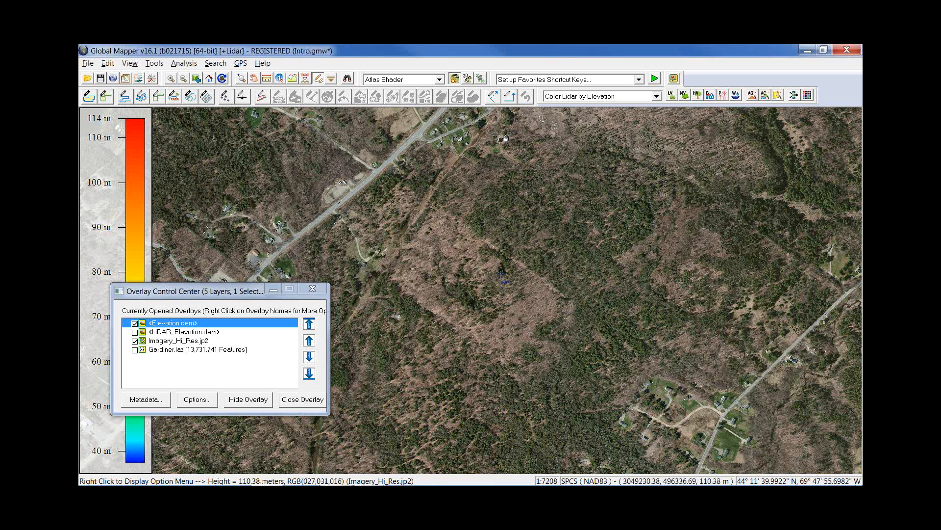
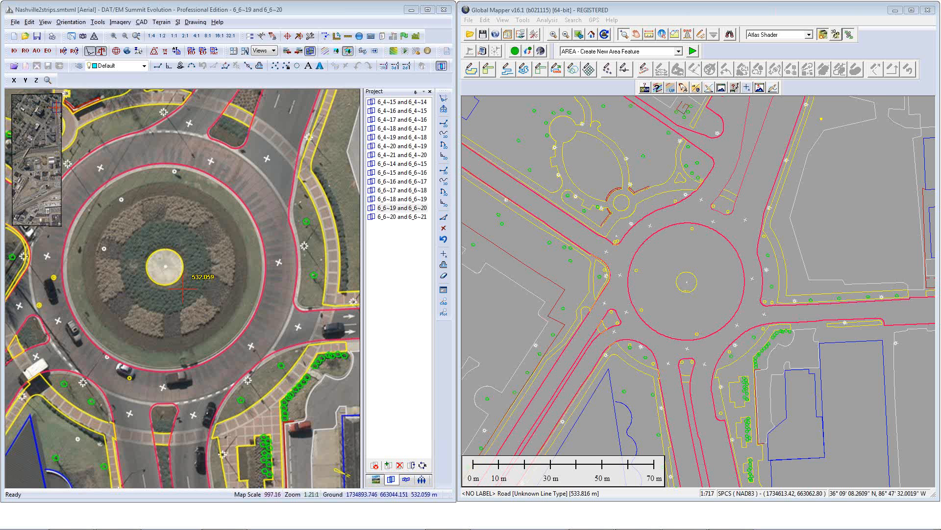
Switch to DAT/EM Summit Evolution and zoom out on the roundabout to view more of the surrounding streets
{"action": "left_click", "coordinate": [309, 12]}
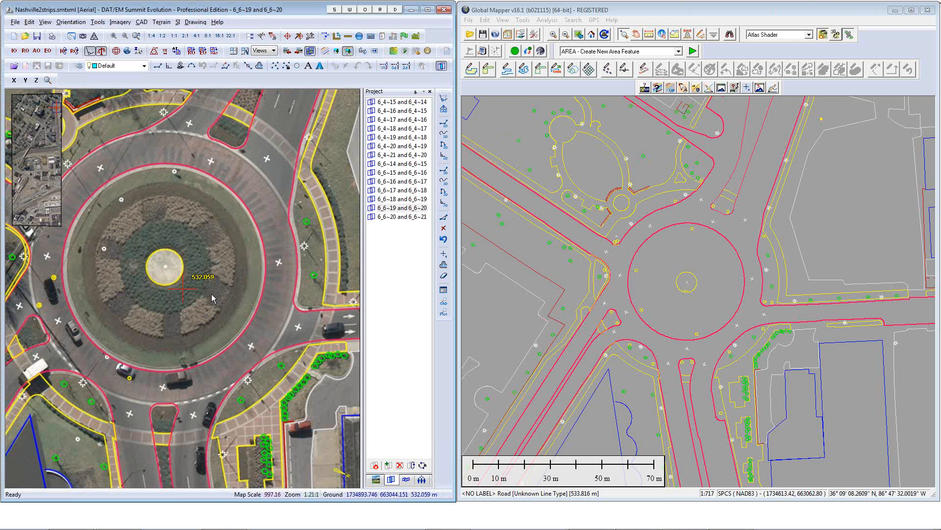
{"action": "scroll", "coordinate": [212, 293], "scroll_direction": "down", "scroll_amount": 1}
{"action": "scroll", "coordinate": [212, 293], "scroll_direction": "down", "scroll_amount": 1}
{"action": "scroll", "coordinate": [212, 293], "scroll_direction": "down", "scroll_amount": 2}
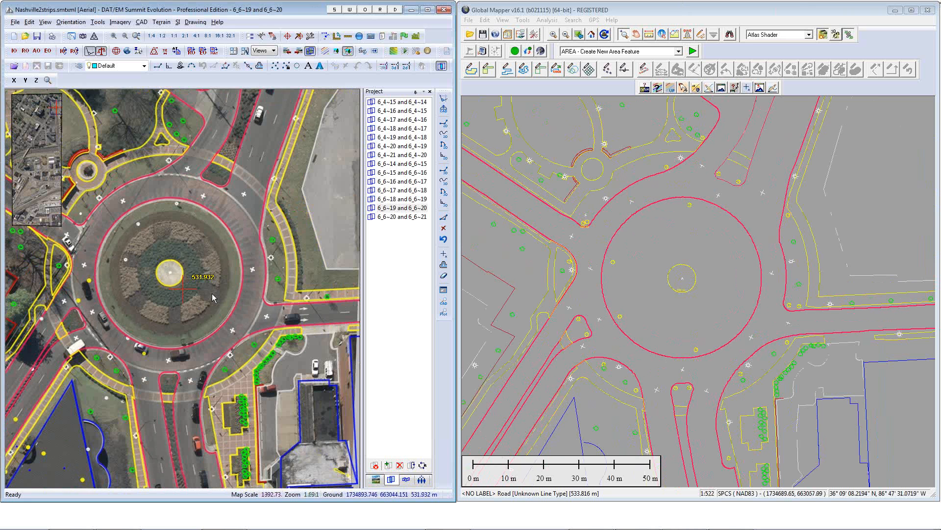
Zoom out slightly on the roundabout and vary the cursor elevation around its center while comparing the imagery with the vector map
{"action": "scroll", "coordinate": [212, 294], "scroll_direction": "down", "scroll_amount": 2}
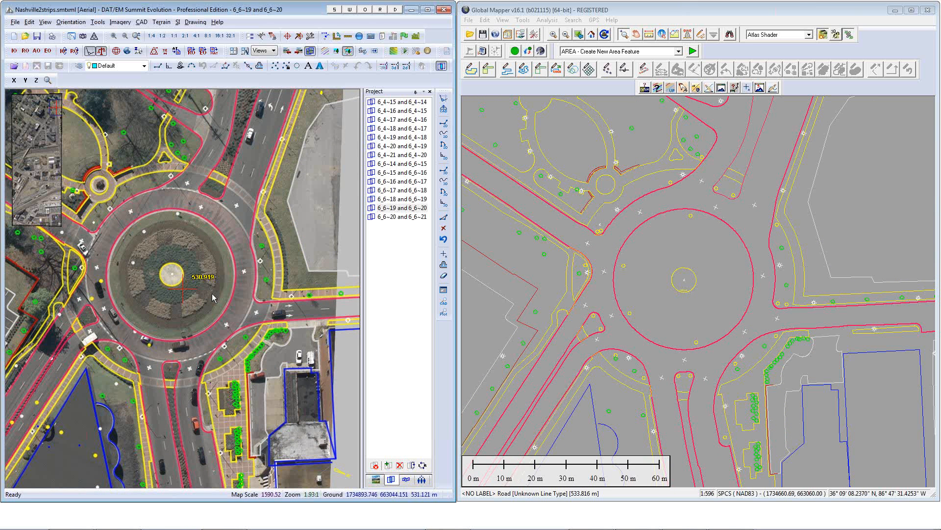
{"action": "scroll", "coordinate": [211, 293], "scroll_direction": "down", "scroll_amount": 4}
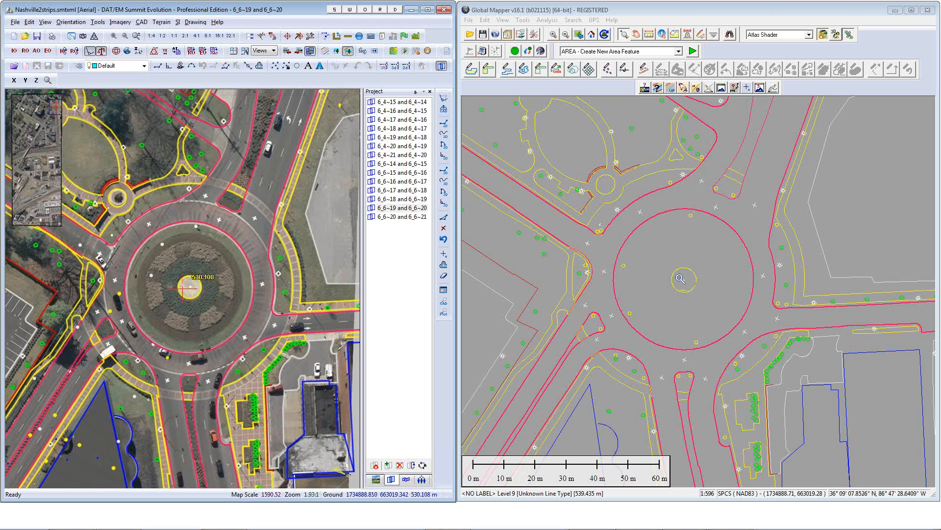
{"action": "scroll", "coordinate": [680, 279], "scroll_direction": "up", "scroll_amount": 4}
{"action": "scroll", "coordinate": [680, 278], "scroll_direction": "down", "scroll_amount": 4}
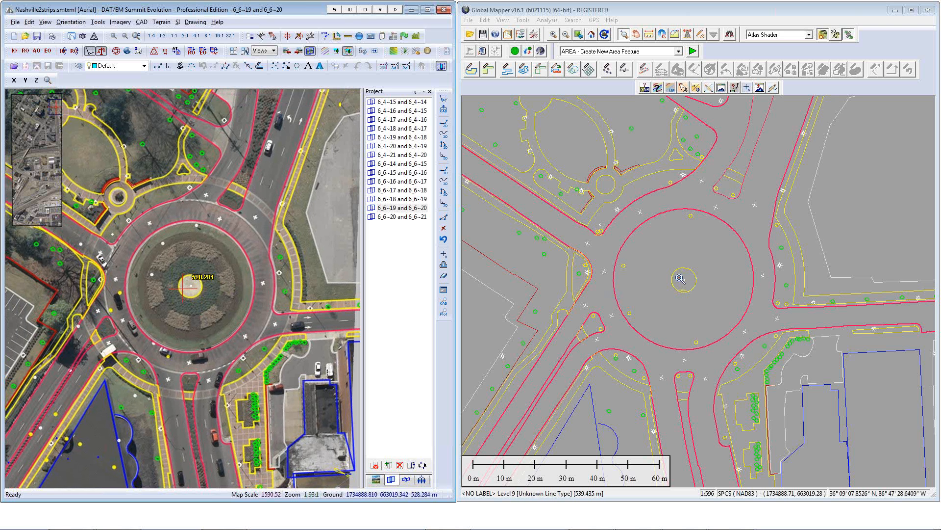
{"action": "scroll", "coordinate": [680, 279], "scroll_direction": "up", "scroll_amount": 1}
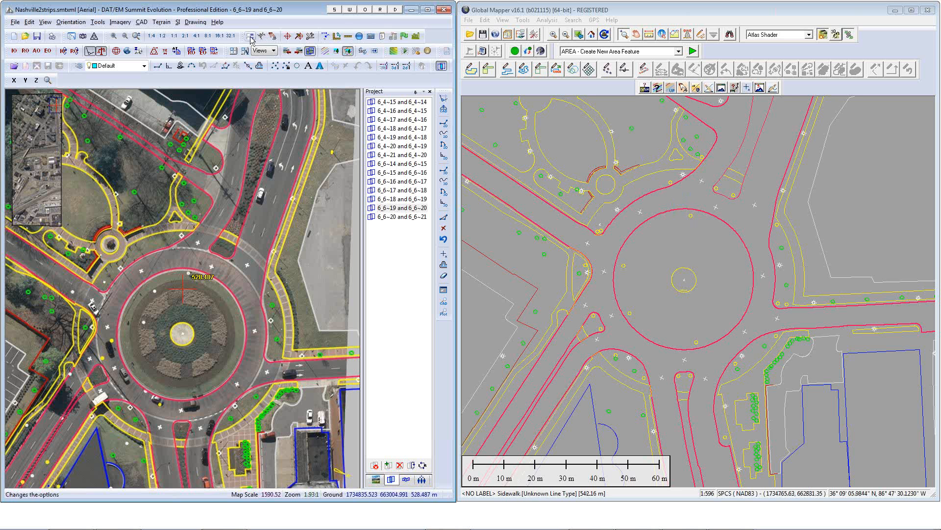
Enable Red / Cyan anaglyph mode in Summit Evolution's Main View options and apply it
{"action": "left_click", "coordinate": [272, 37]}
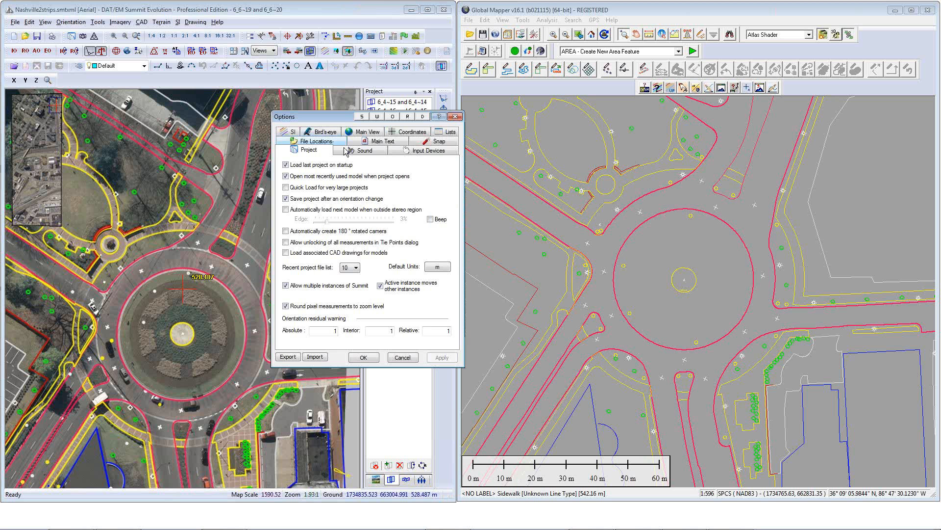
{"action": "left_click", "coordinate": [381, 142]}
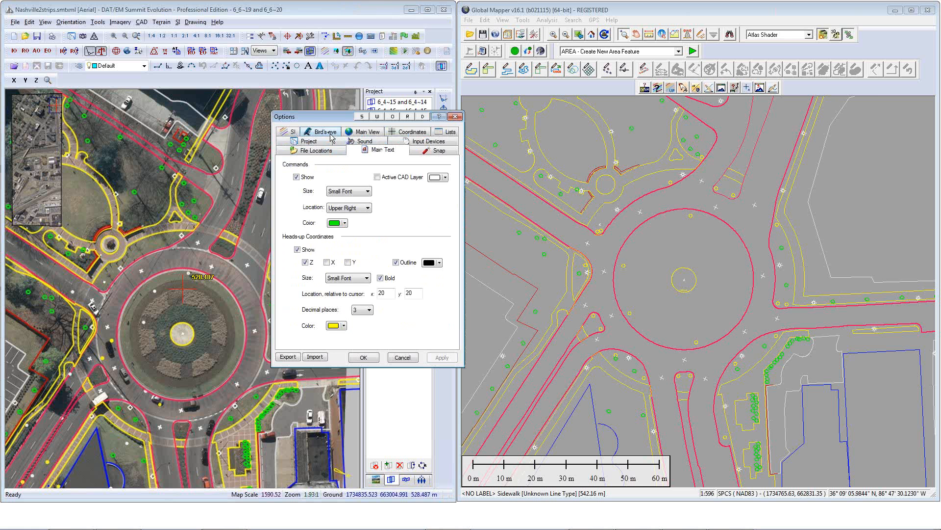
{"action": "left_click", "coordinate": [369, 132]}
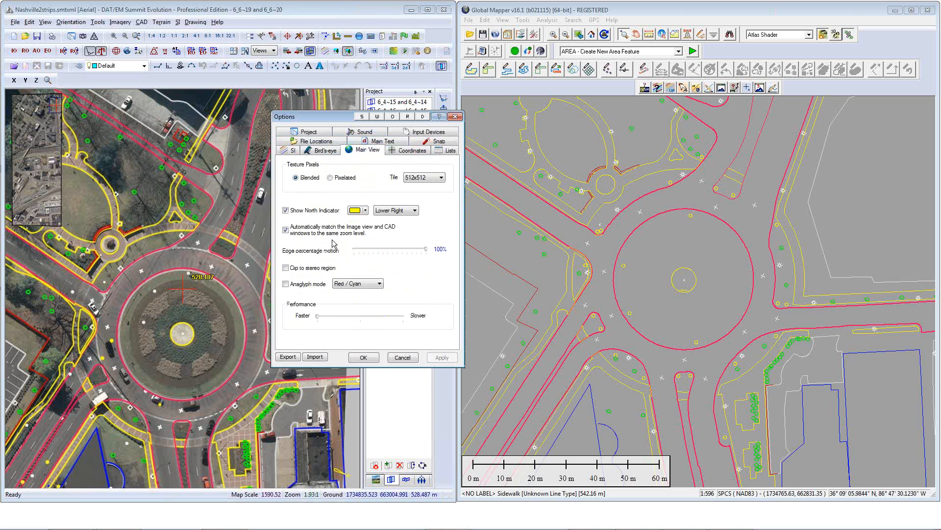
{"action": "left_click", "coordinate": [286, 284]}
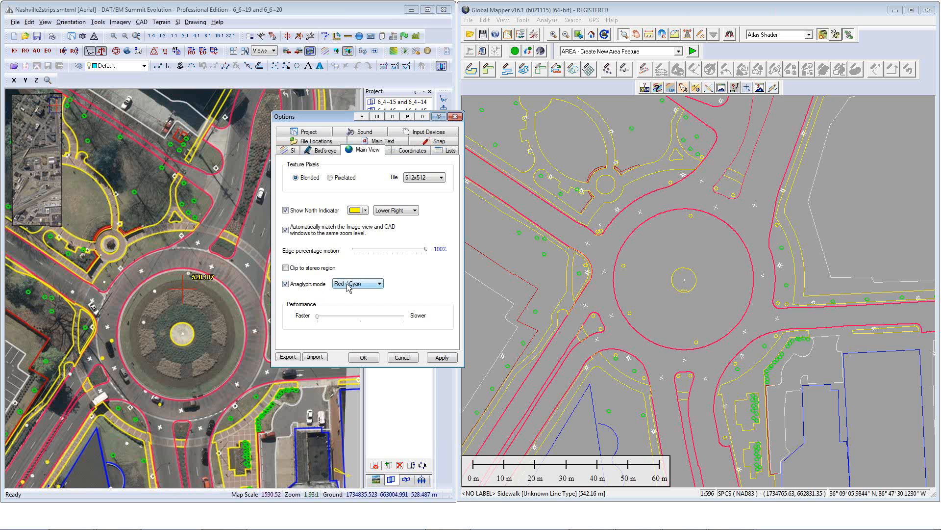
{"action": "left_click", "coordinate": [360, 361]}
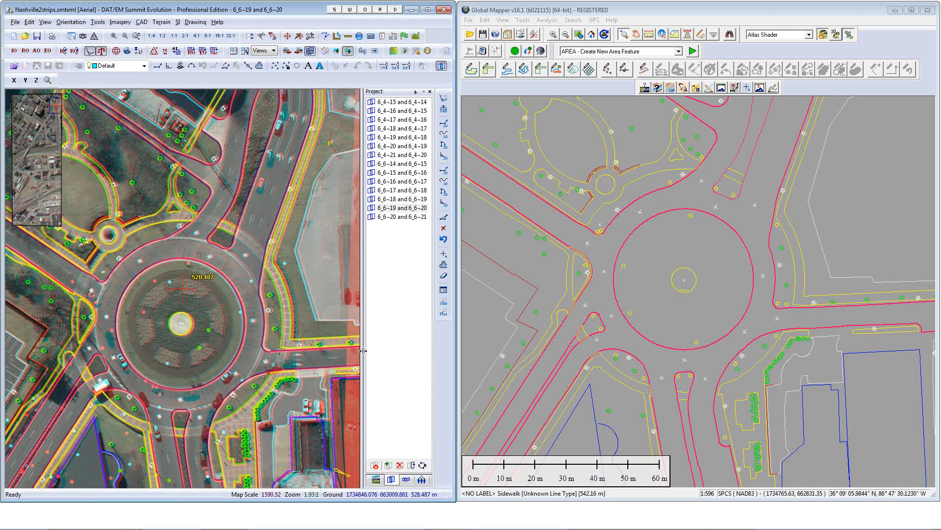
Lower the cursor at the roundabout's center to about 496 m to examine the offset between the red and cyan images
{"action": "scroll", "coordinate": [363, 350], "scroll_direction": "up", "scroll_amount": 5}
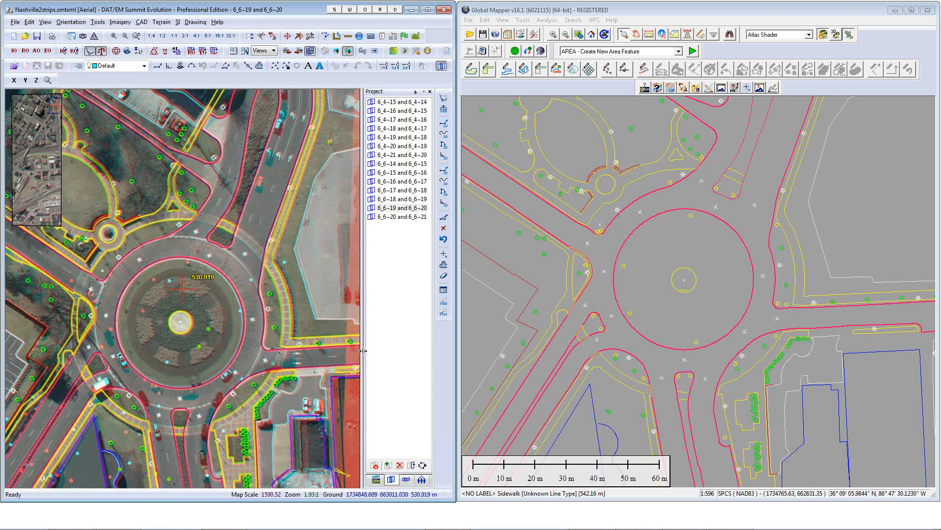
{"action": "scroll", "coordinate": [363, 350], "scroll_direction": "down", "scroll_amount": 5}
{"action": "scroll", "coordinate": [362, 351], "scroll_direction": "down", "scroll_amount": 3}
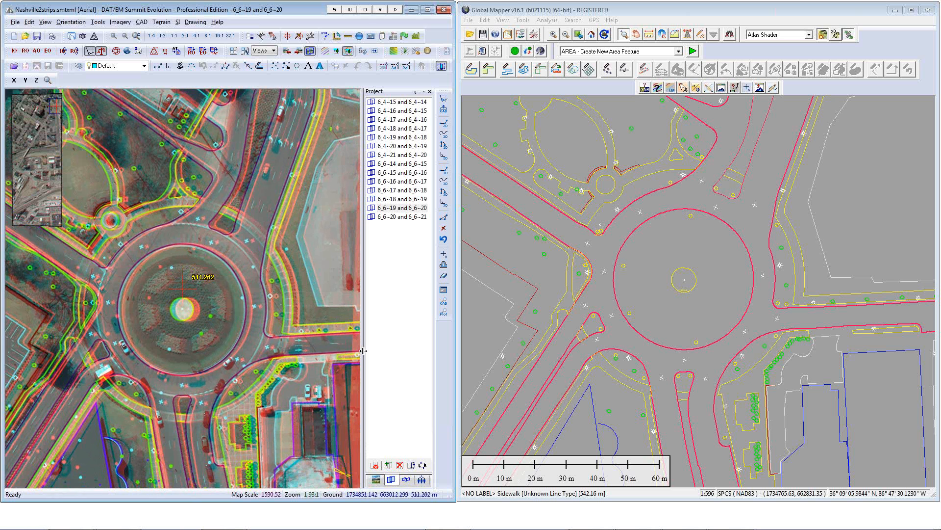
{"action": "scroll", "coordinate": [363, 350], "scroll_direction": "down", "scroll_amount": 1}
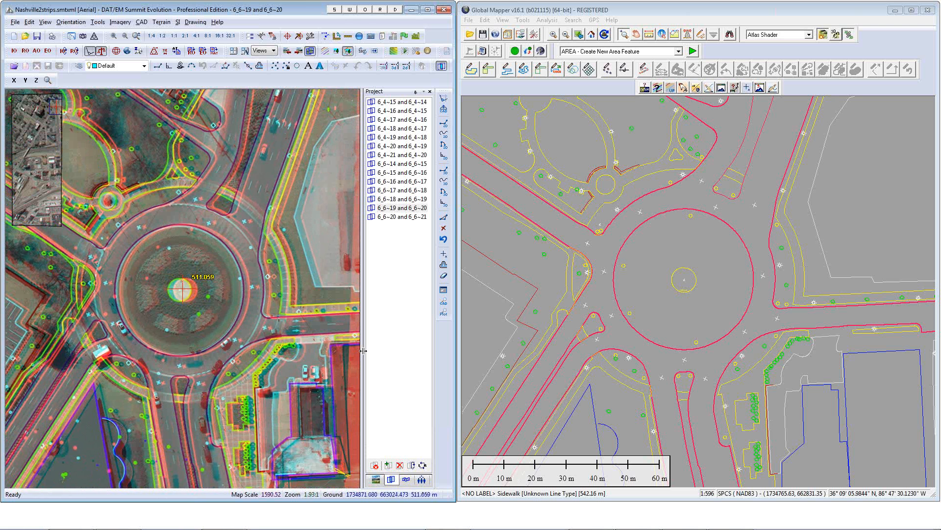
{"action": "scroll", "coordinate": [362, 350], "scroll_direction": "down", "scroll_amount": 3}
{"action": "scroll", "coordinate": [363, 350], "scroll_direction": "down", "scroll_amount": 3}
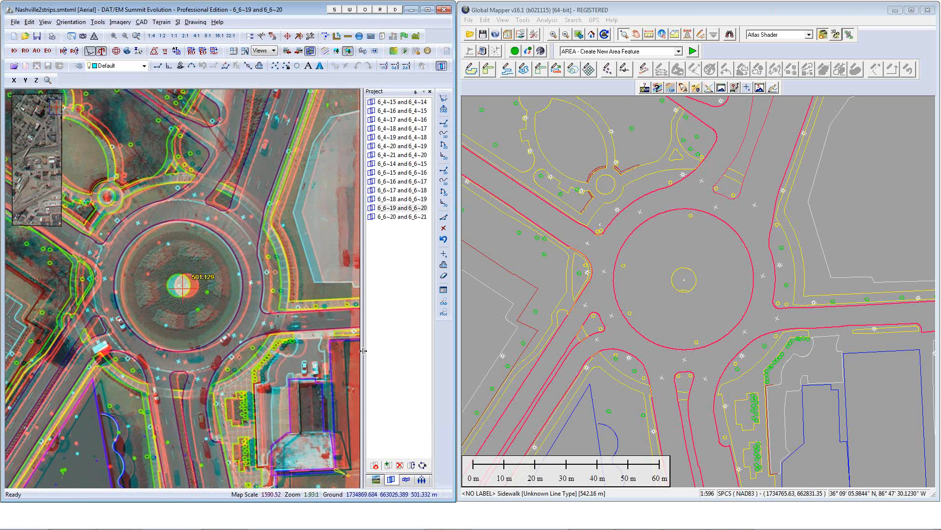
{"action": "scroll", "coordinate": [363, 350], "scroll_direction": "down", "scroll_amount": 1}
{"action": "scroll", "coordinate": [363, 350], "scroll_direction": "down", "scroll_amount": 1}
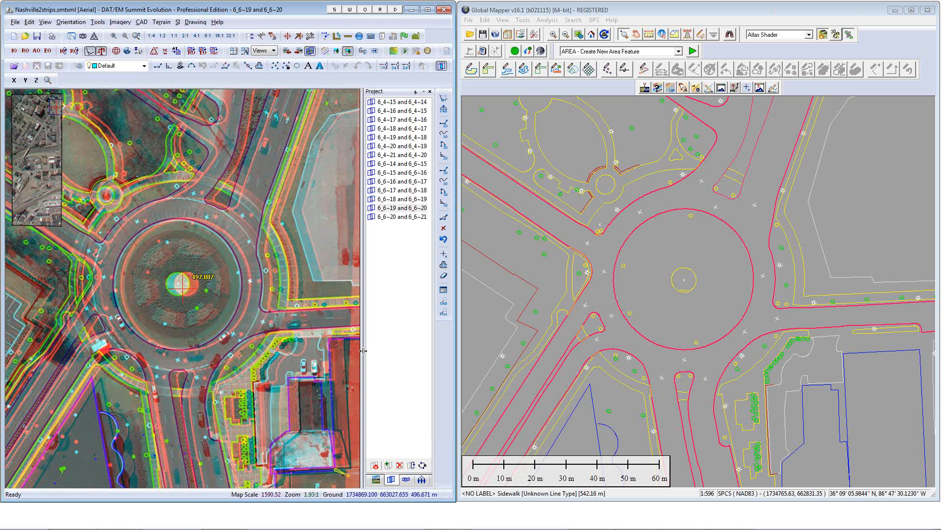
{"action": "scroll", "coordinate": [363, 350], "scroll_direction": "down", "scroll_amount": 2}
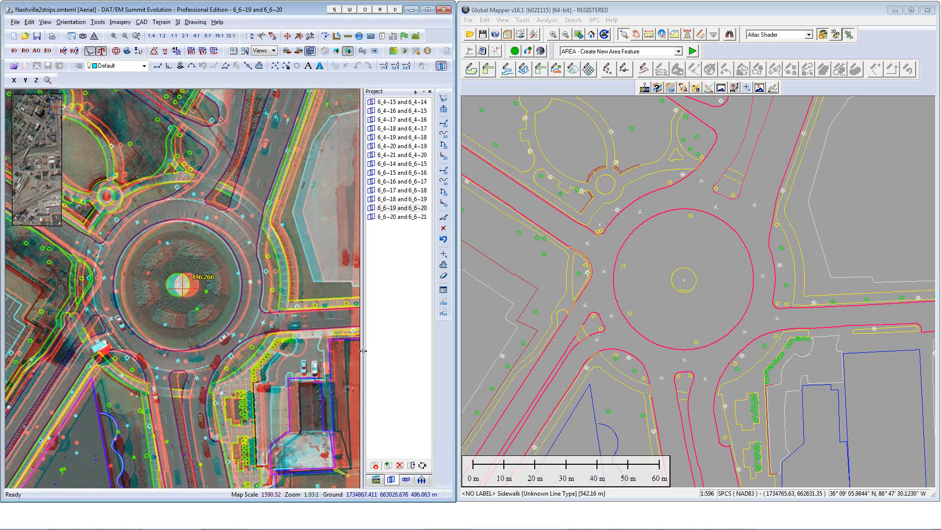
Raise the cursor to about 530 m and examine how the anaglyph images and vector linework align at ground level
{"action": "scroll", "coordinate": [363, 351], "scroll_direction": "up", "scroll_amount": 1}
{"action": "scroll", "coordinate": [363, 350], "scroll_direction": "up", "scroll_amount": 1}
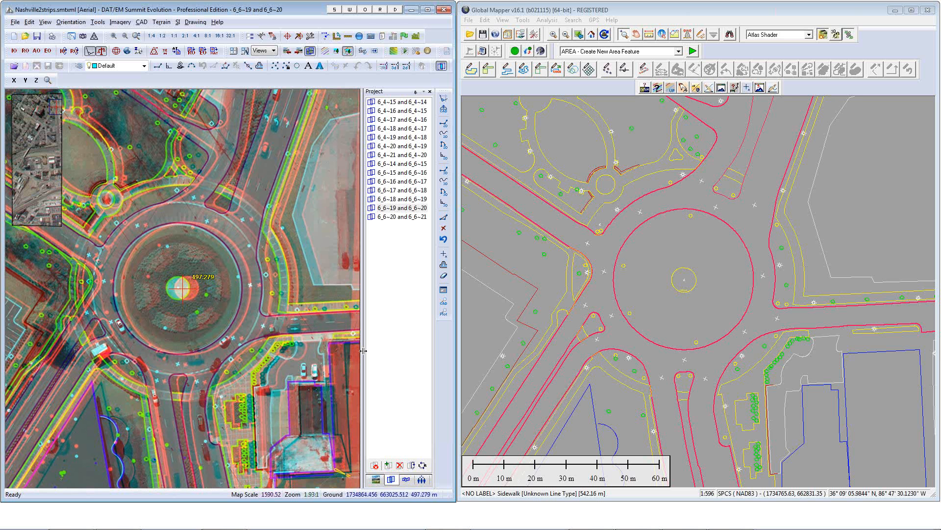
{"action": "scroll", "coordinate": [363, 351], "scroll_direction": "up", "scroll_amount": 1}
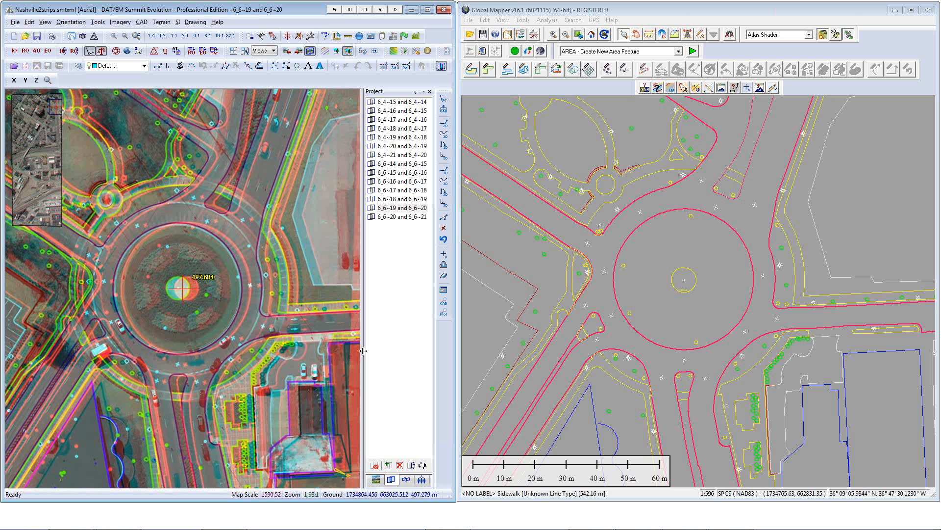
{"action": "scroll", "coordinate": [363, 350], "scroll_direction": "up", "scroll_amount": 5}
{"action": "scroll", "coordinate": [363, 350], "scroll_direction": "up", "scroll_amount": 1}
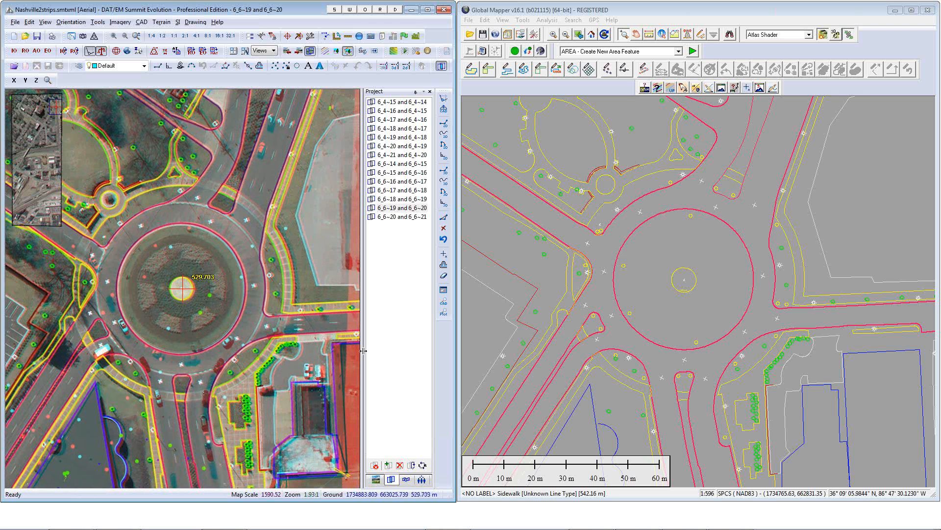
{"action": "scroll", "coordinate": [363, 351], "scroll_direction": "up", "scroll_amount": 2}
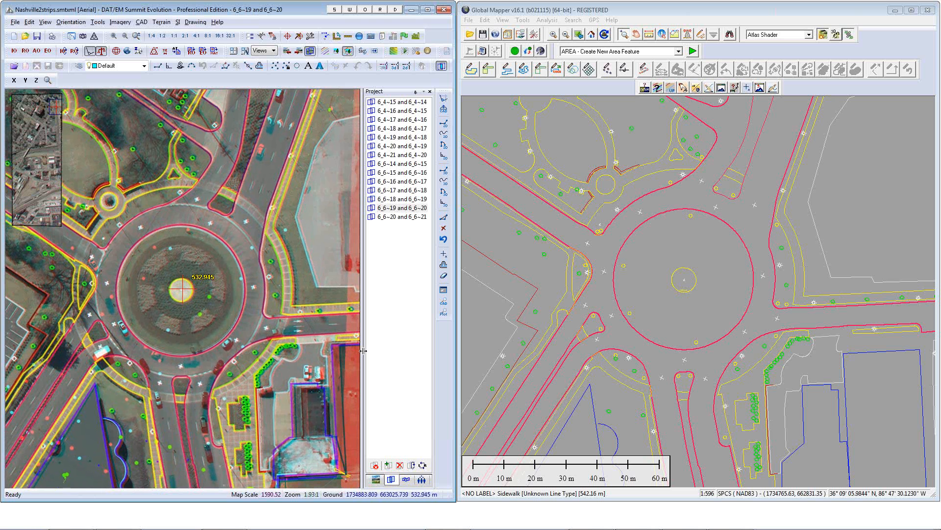
{"action": "scroll", "coordinate": [363, 351], "scroll_direction": "down", "scroll_amount": 1}
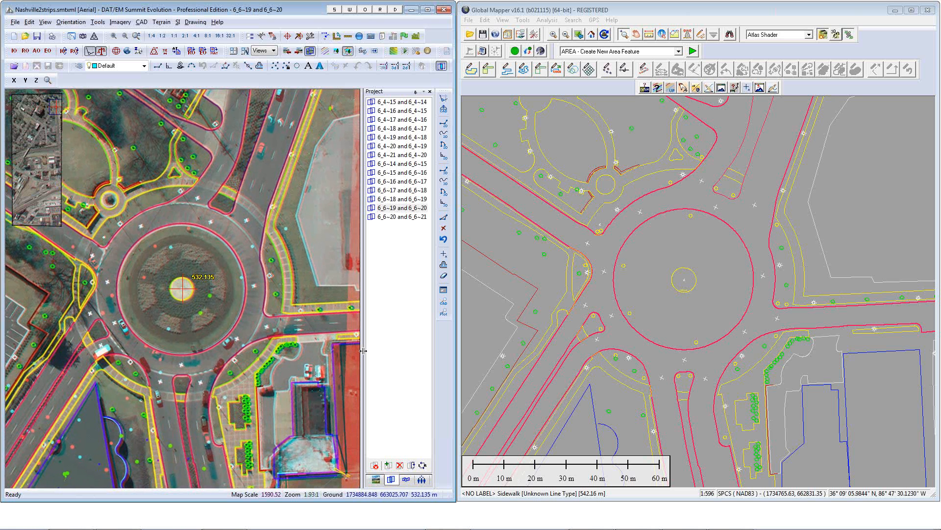
{"action": "scroll", "coordinate": [363, 350], "scroll_direction": "down", "scroll_amount": 1}
{"action": "scroll", "coordinate": [364, 351], "scroll_direction": "up", "scroll_amount": 1}
Lower the cursor far below the ground to about 477 m to view the exaggerated anaglyph separation
{"action": "scroll", "coordinate": [363, 350], "scroll_direction": "down", "scroll_amount": 14}
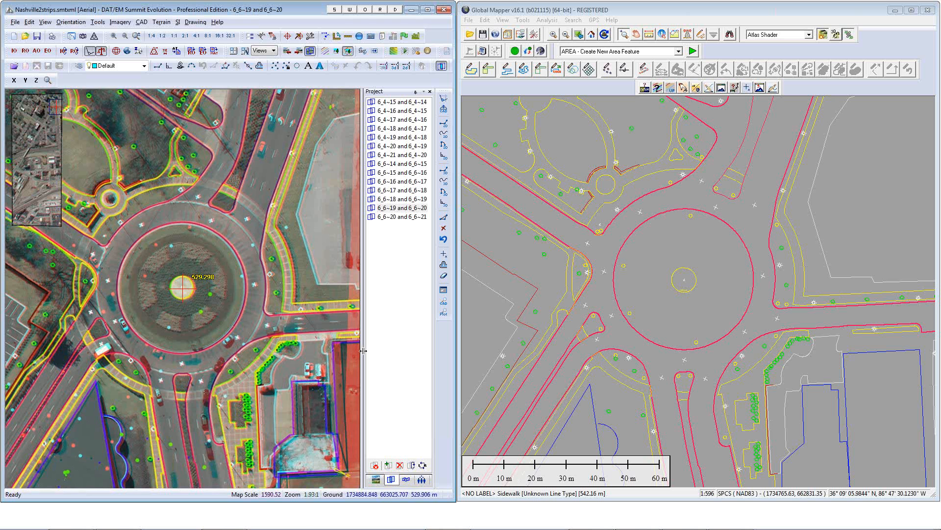
{"action": "scroll", "coordinate": [363, 351], "scroll_direction": "down", "scroll_amount": 20}
{"action": "scroll", "coordinate": [363, 350], "scroll_direction": "down", "scroll_amount": 5}
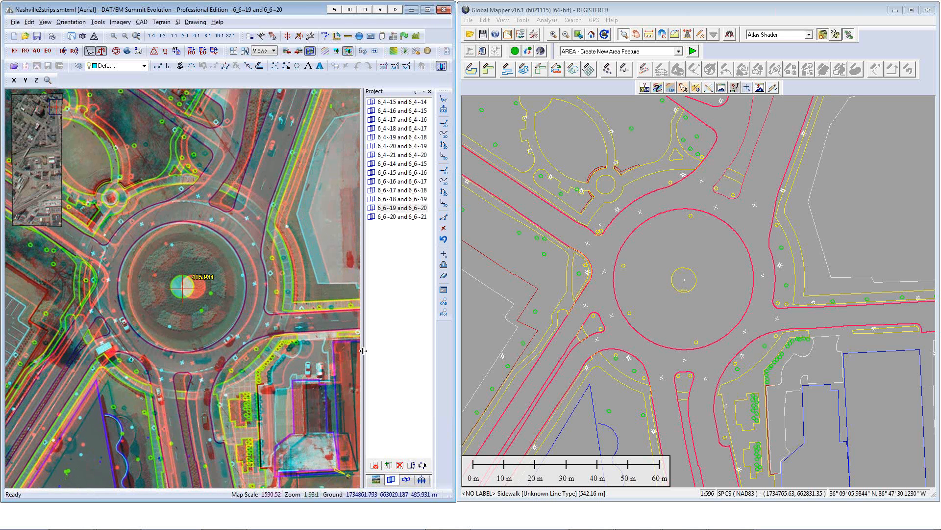
{"action": "scroll", "coordinate": [363, 351], "scroll_direction": "down", "scroll_amount": 2}
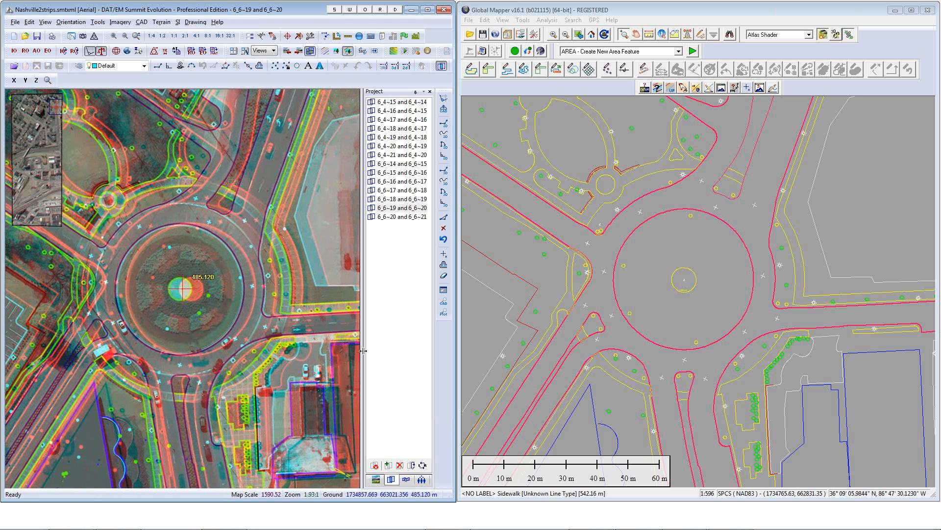
{"action": "scroll", "coordinate": [363, 351], "scroll_direction": "down", "scroll_amount": 4}
{"action": "scroll", "coordinate": [363, 351], "scroll_direction": "down", "scroll_amount": 5}
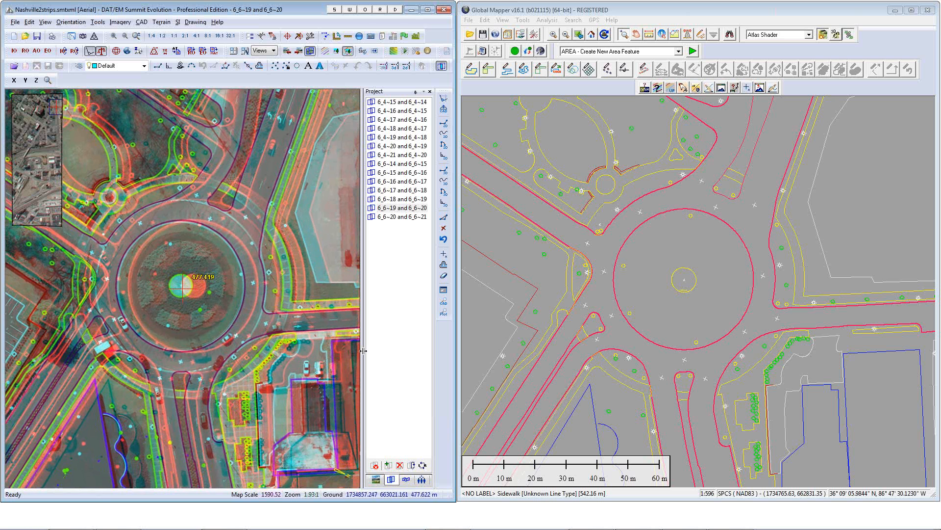
Bring the cursor back up to about 531 m over the roundabout's central disc to realign the stereo images
{"action": "scroll", "coordinate": [363, 351], "scroll_direction": "up", "scroll_amount": 5}
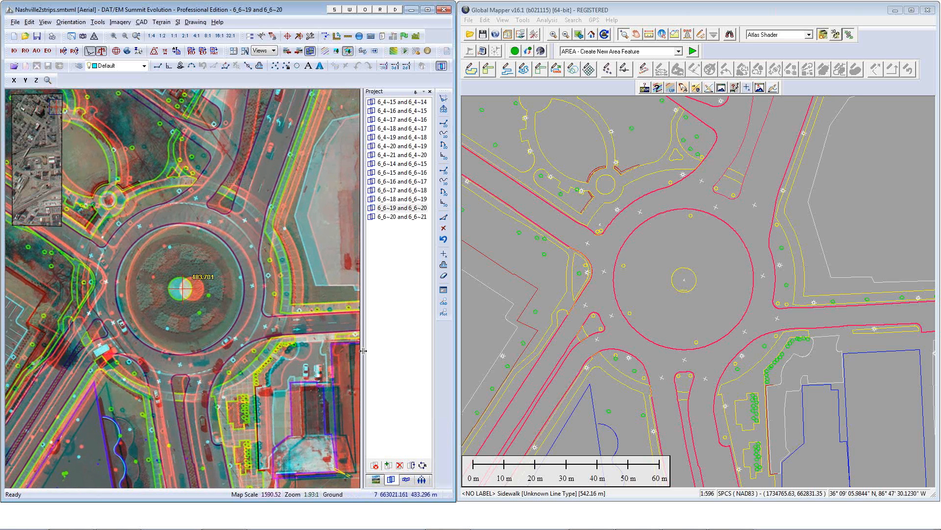
{"action": "scroll", "coordinate": [364, 351], "scroll_direction": "up", "scroll_amount": 6}
{"action": "scroll", "coordinate": [363, 351], "scroll_direction": "up", "scroll_amount": 15}
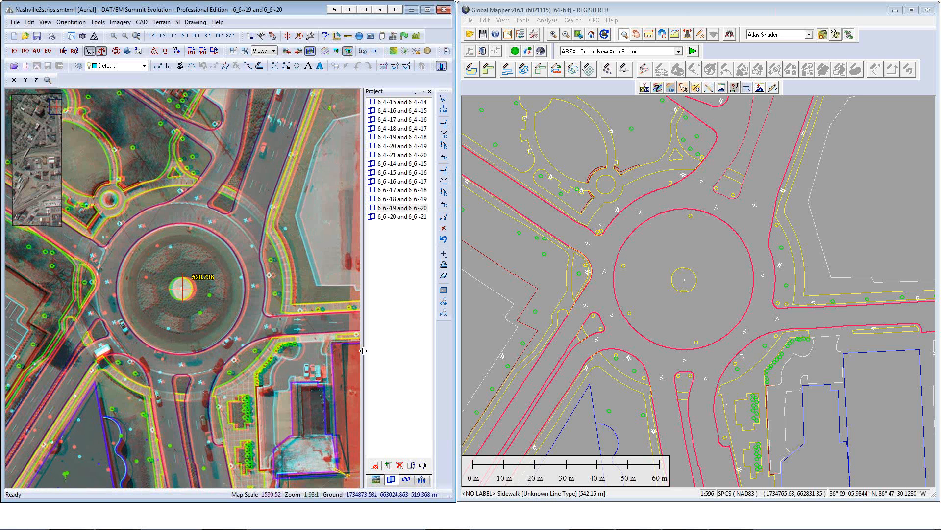
{"action": "scroll", "coordinate": [363, 351], "scroll_direction": "up", "scroll_amount": 6}
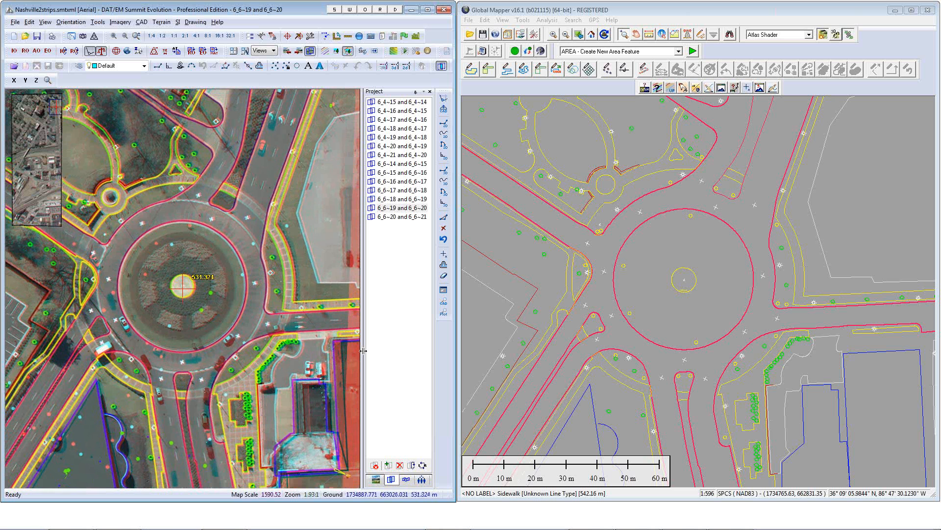
Turn off anaglyph mode in the Main View options and fine-tune the cursor elevation at the roundabout's center to about 532.5 m
{"action": "left_click", "coordinate": [249, 36]}
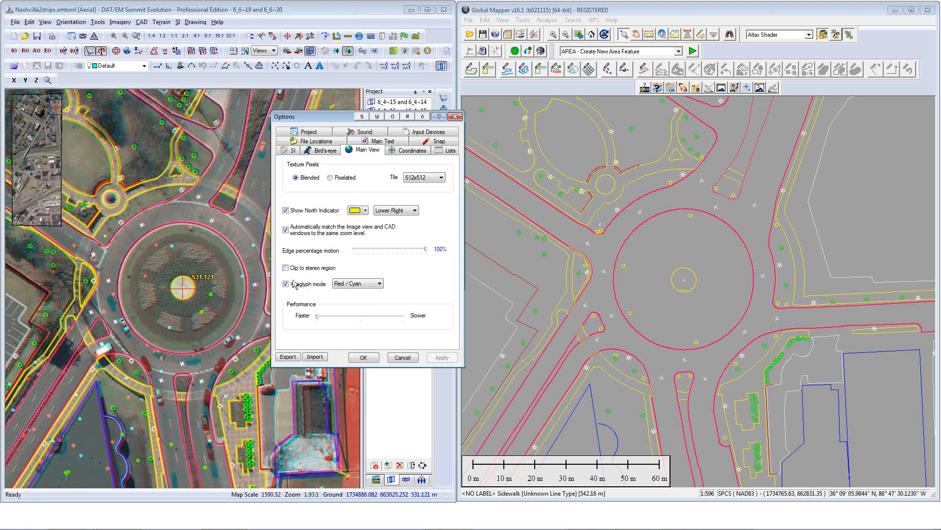
{"action": "left_click", "coordinate": [285, 284]}
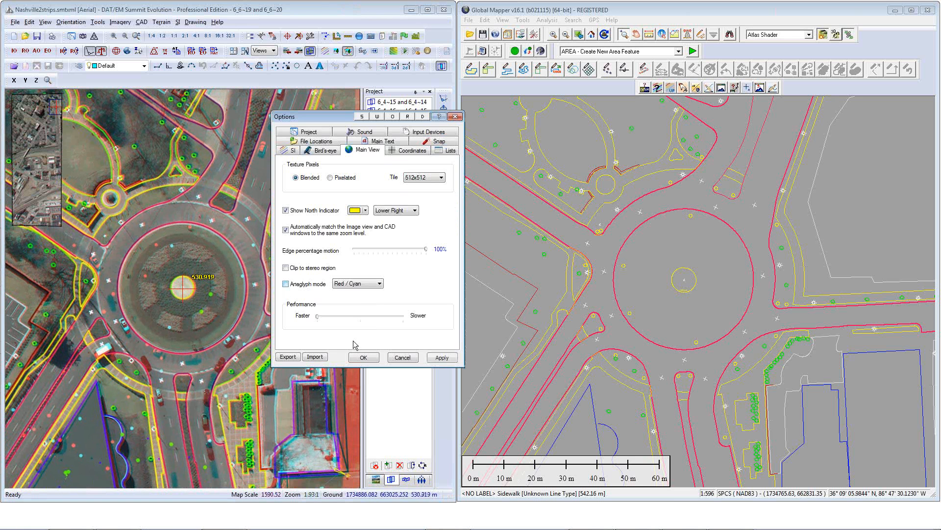
{"action": "left_click", "coordinate": [363, 357]}
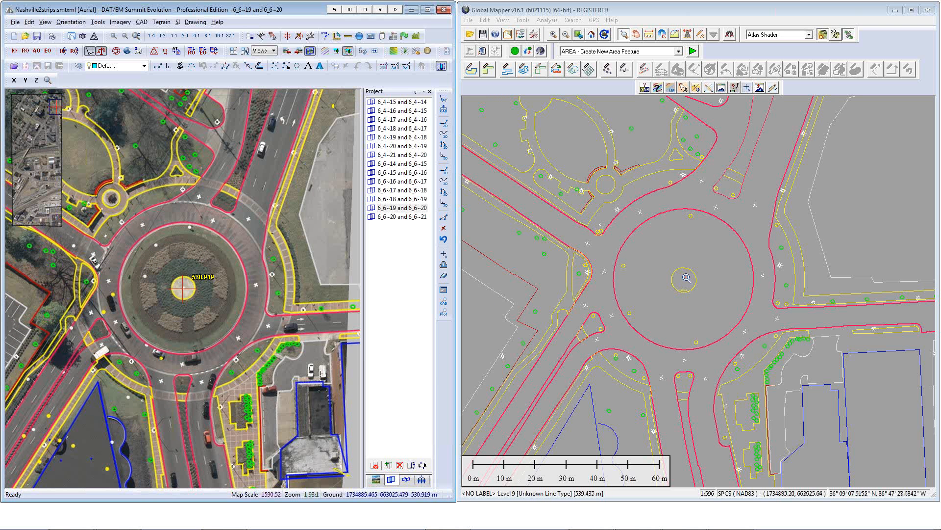
{"action": "scroll", "coordinate": [686, 278], "scroll_direction": "up", "scroll_amount": 3}
{"action": "scroll", "coordinate": [687, 278], "scroll_direction": "down", "scroll_amount": 2}
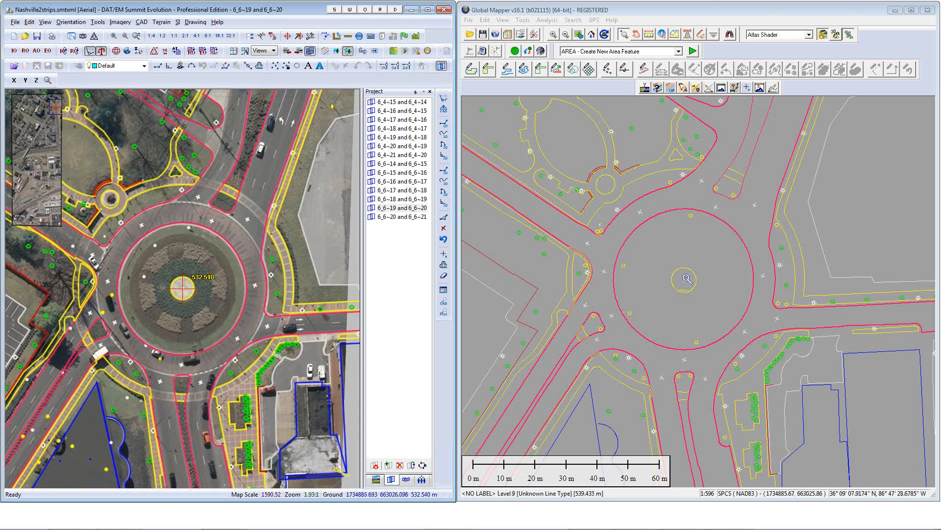
Switch to Global Mapper and undock the DAT/EM Capture Tools so they float over the upper part of the map
{"action": "left_click", "coordinate": [714, 10]}
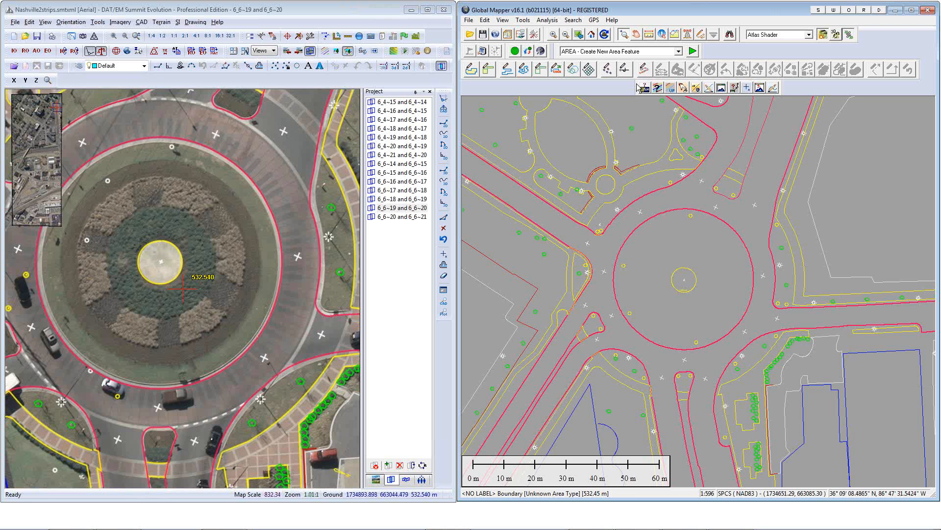
{"action": "left_click_drag", "start_coordinate": [639, 88], "coordinate": [684, 137]}
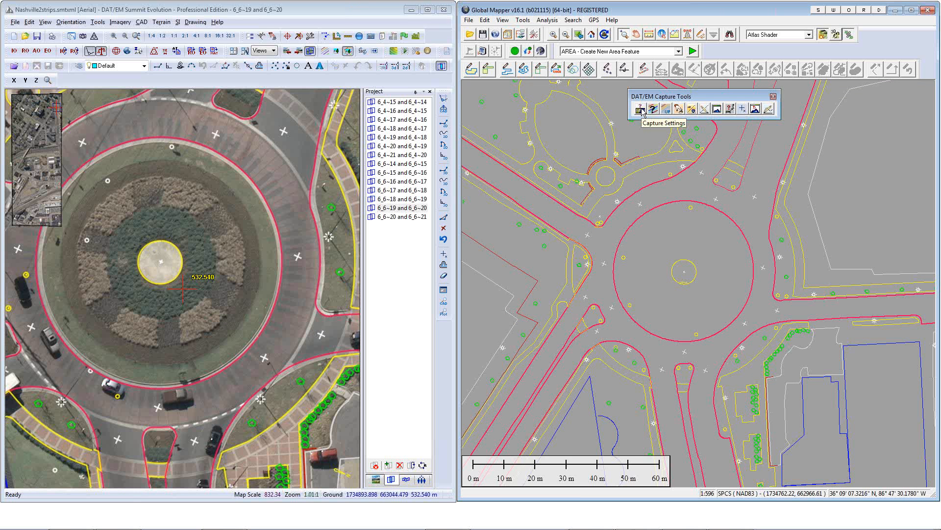
Review the DAT/EM Capture Settings and the SI Settings without changing any option
{"action": "left_click", "coordinate": [640, 110]}
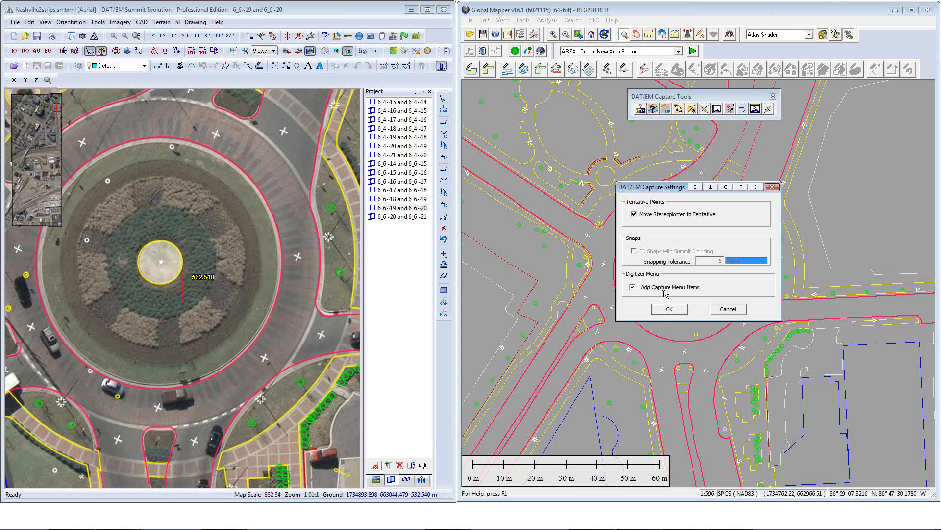
{"action": "left_click", "coordinate": [667, 309]}
{"action": "left_click", "coordinate": [654, 110]}
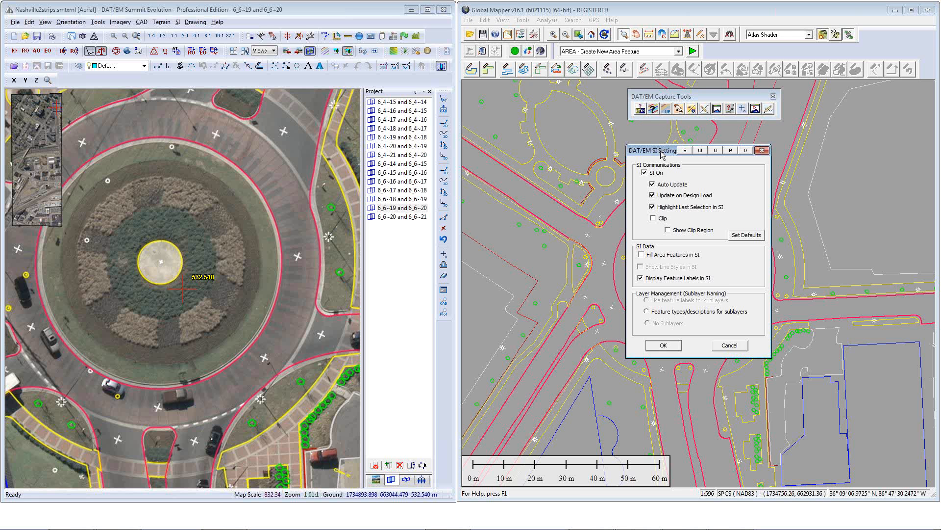
{"action": "left_click_drag", "start_coordinate": [661, 155], "coordinate": [637, 156]}
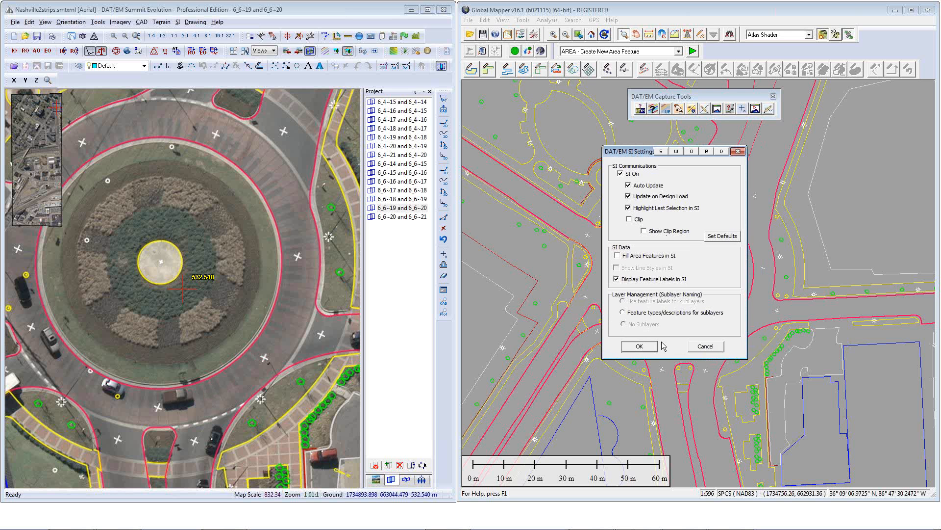
{"action": "left_click", "coordinate": [714, 347]}
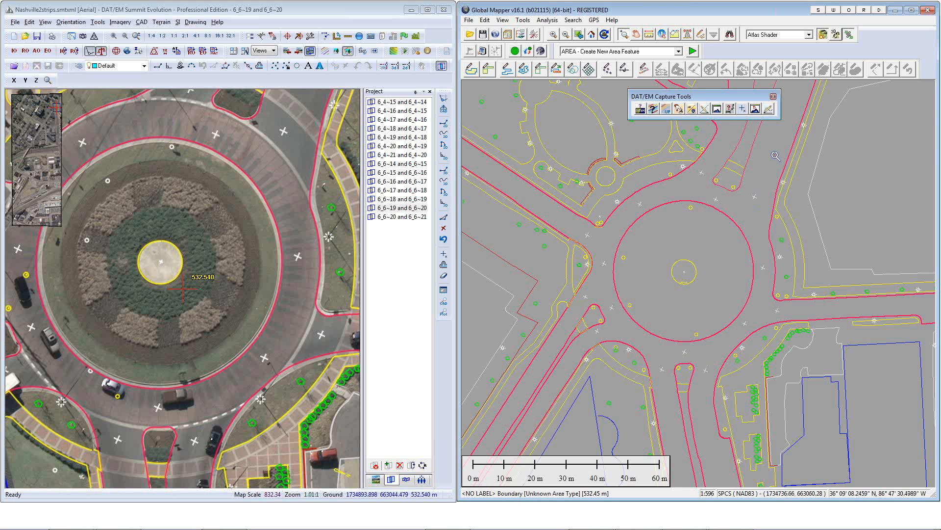
Start the 3D Line String or Area digitizing tool for a closed City Park feature on the NashvilleDemonstration.dgn layer
{"action": "left_click", "coordinate": [771, 109]}
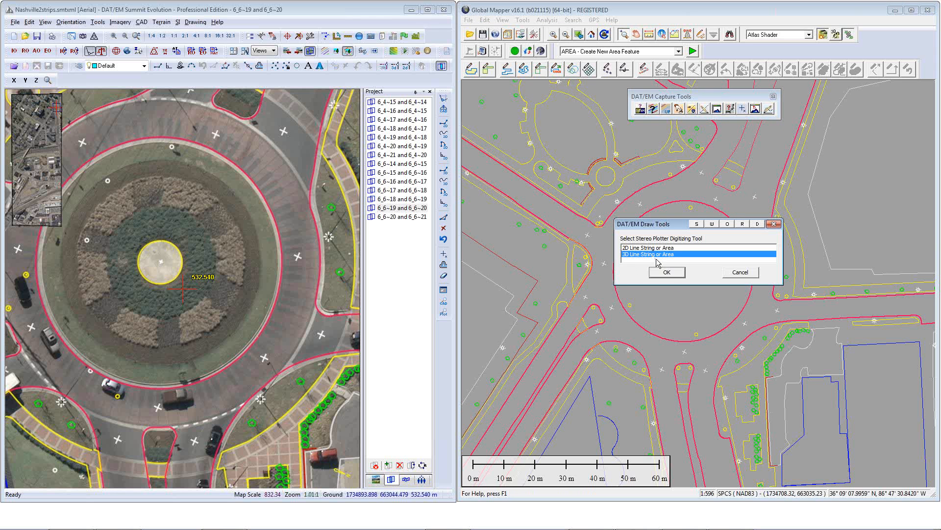
{"action": "left_click", "coordinate": [670, 273]}
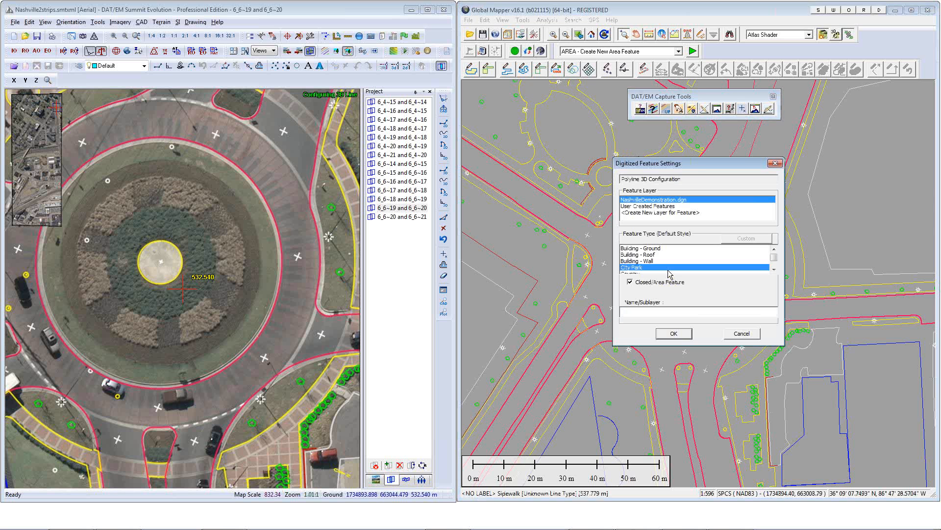
{"action": "left_click", "coordinate": [774, 270]}
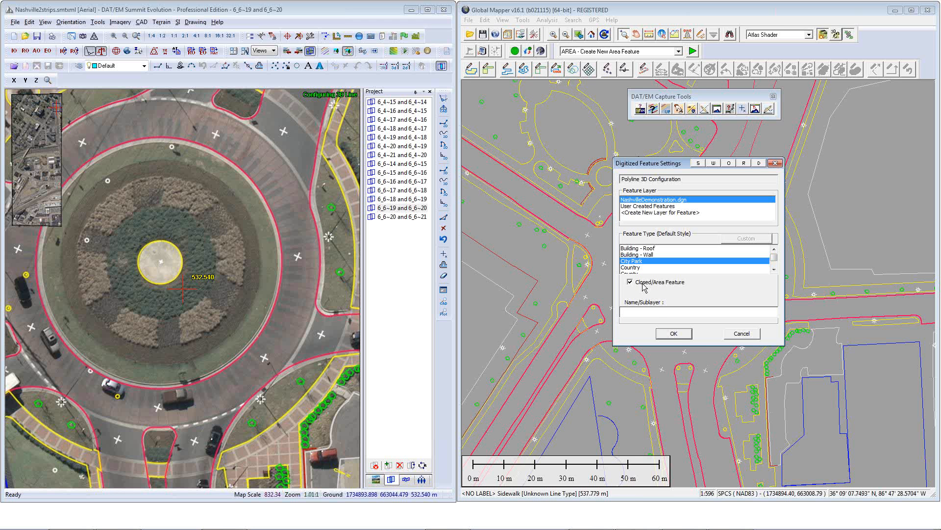
{"action": "left_click", "coordinate": [672, 334]}
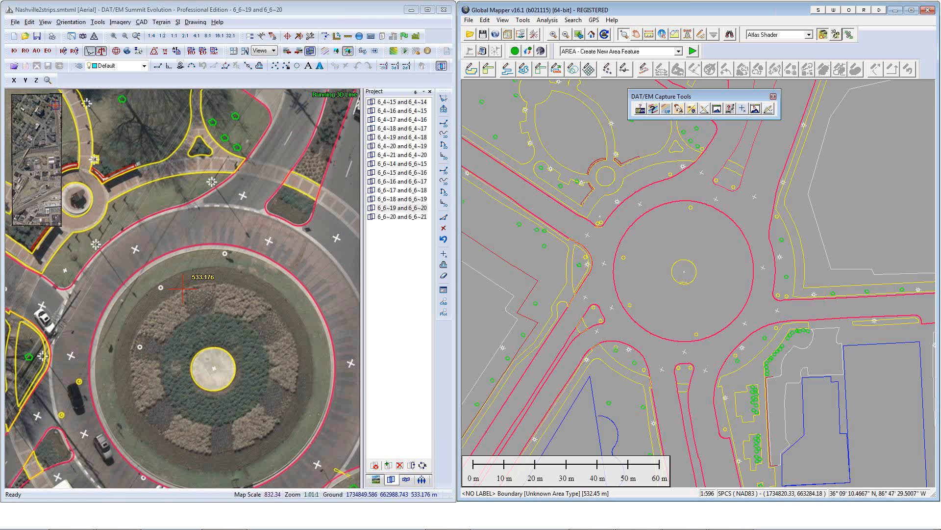
Digitize the outer edge of the roundabout's western planting beds in the stereo view, raising the cursor to about 549 m along the way
{"action": "left_click", "coordinate": [183, 289]}
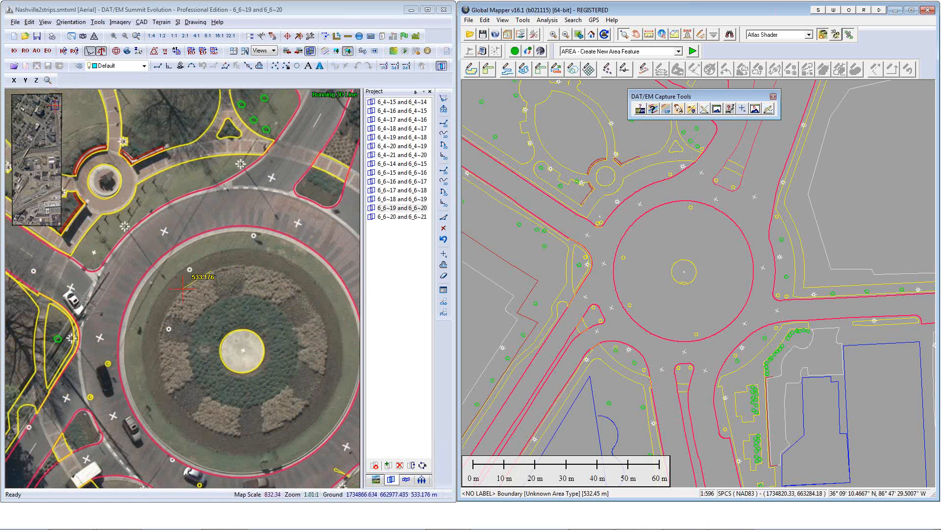
{"action": "left_click", "coordinate": [182, 288]}
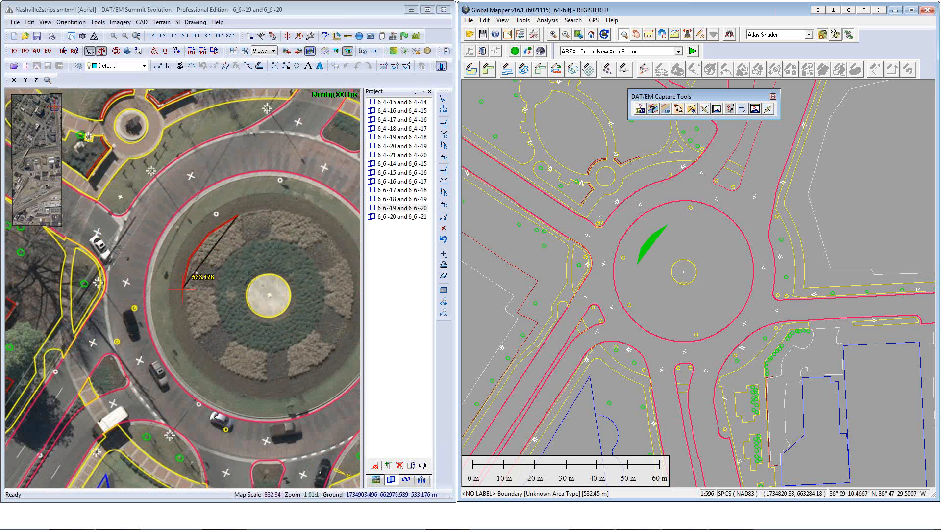
{"action": "scroll", "coordinate": [182, 288], "scroll_direction": "down", "scroll_amount": 1}
{"action": "scroll", "coordinate": [182, 288], "scroll_direction": "up", "scroll_amount": 10}
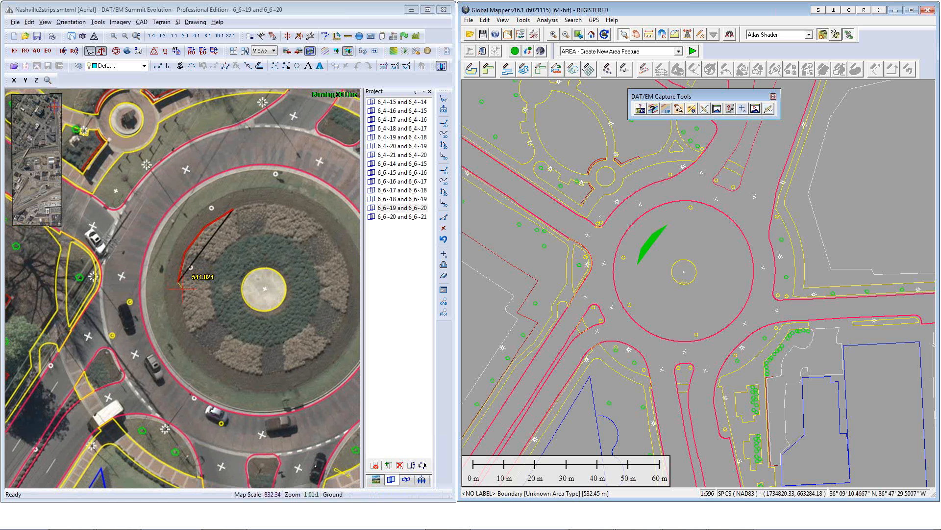
{"action": "scroll", "coordinate": [182, 288], "scroll_direction": "up", "scroll_amount": 9}
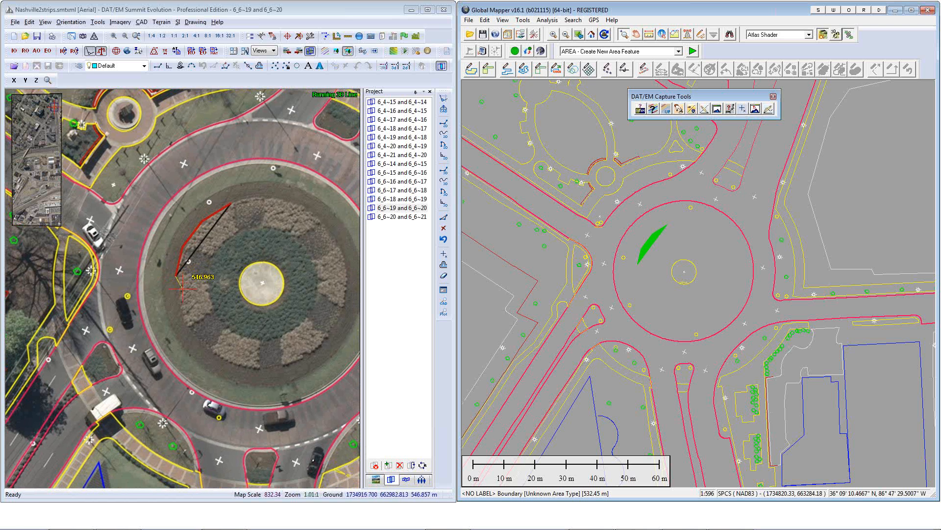
{"action": "scroll", "coordinate": [182, 289], "scroll_direction": "up", "scroll_amount": 2}
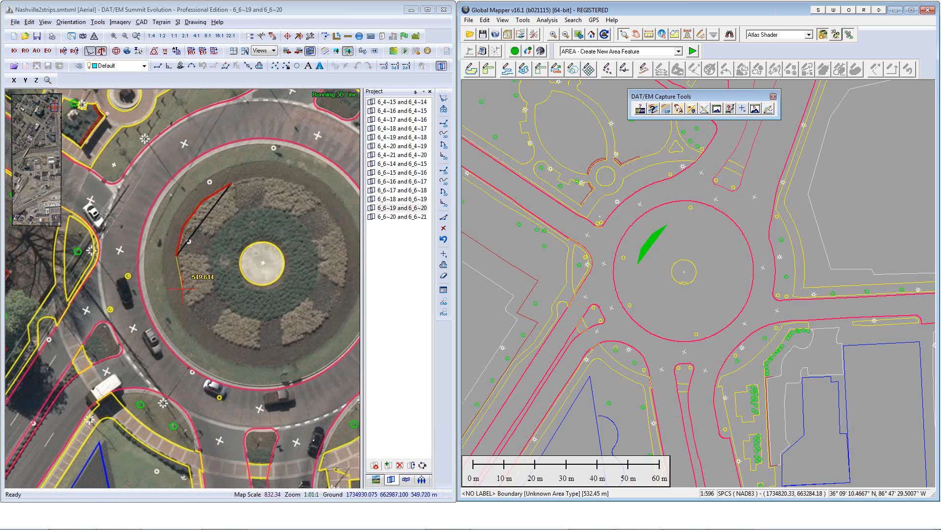
{"action": "left_click", "coordinate": [182, 289]}
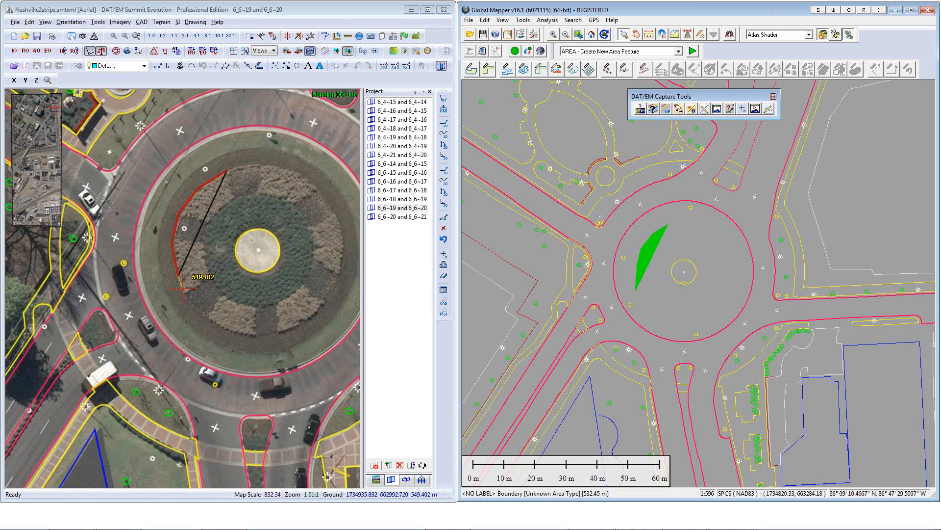
{"action": "scroll", "coordinate": [183, 289], "scroll_direction": "down", "scroll_amount": 1}
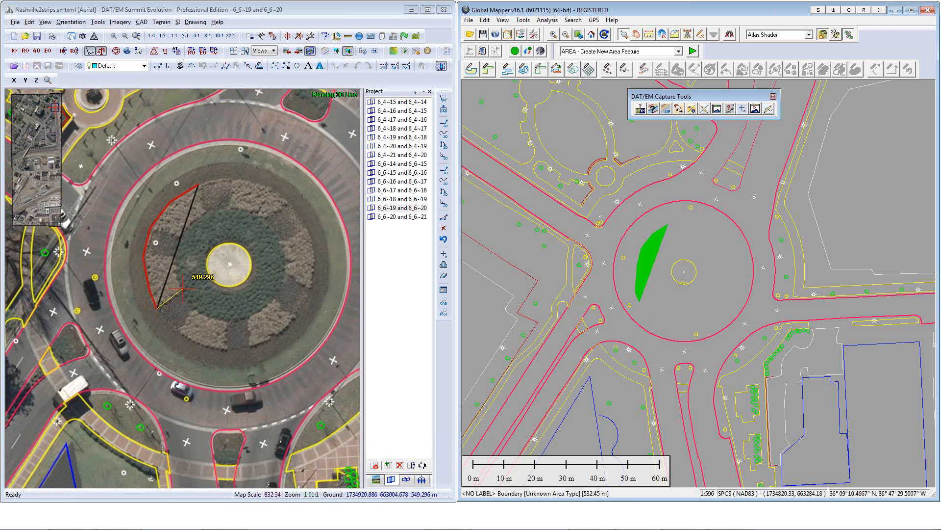
Digitize the inner edge of the western planting beds back toward the starting point and close the City Park area
{"action": "left_click", "coordinate": [182, 288]}
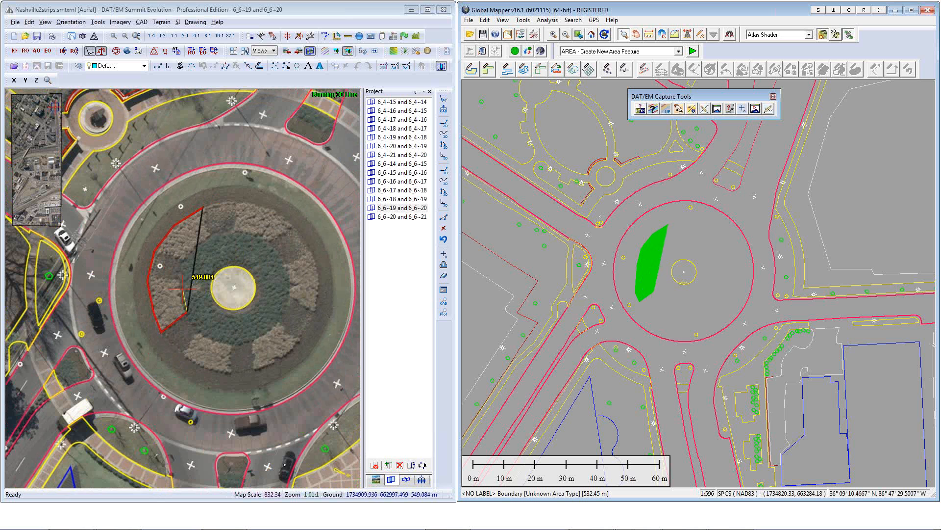
{"action": "left_click", "coordinate": [183, 289]}
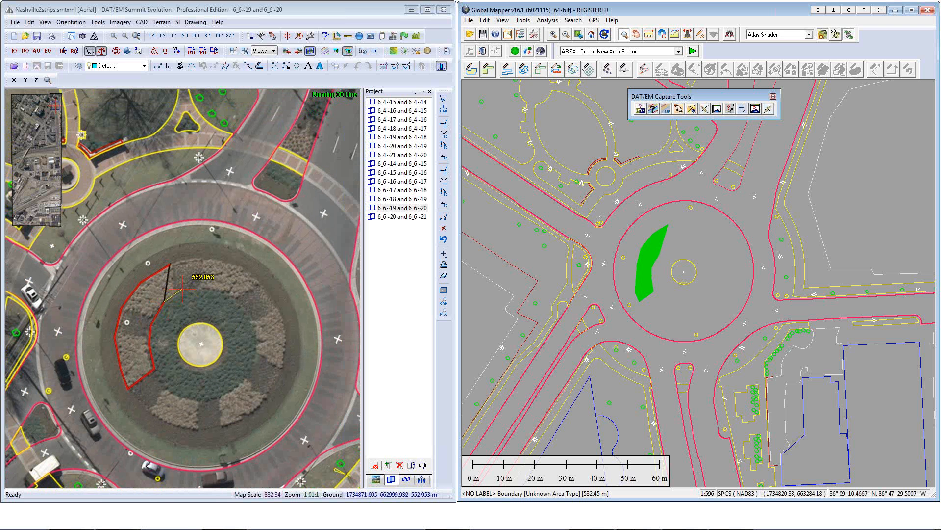
{"action": "left_click", "coordinate": [183, 288]}
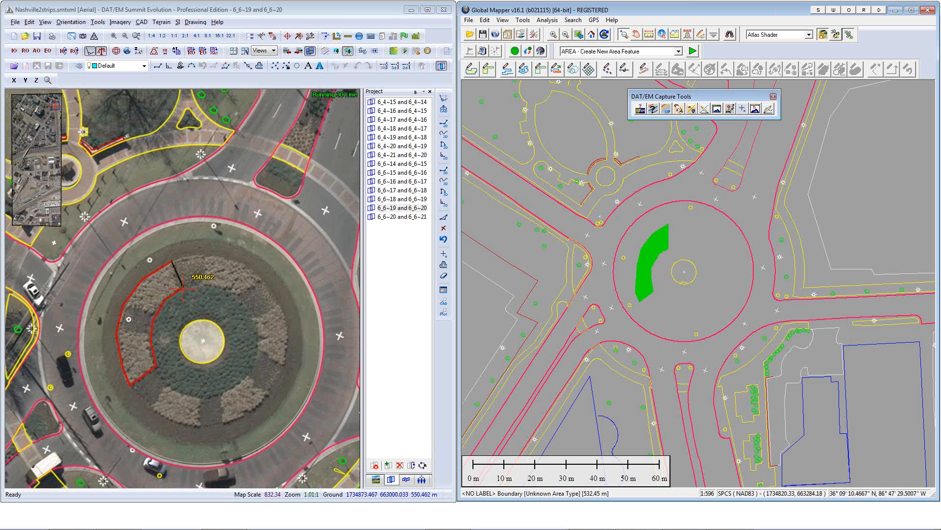
{"action": "right_click", "coordinate": [183, 289]}
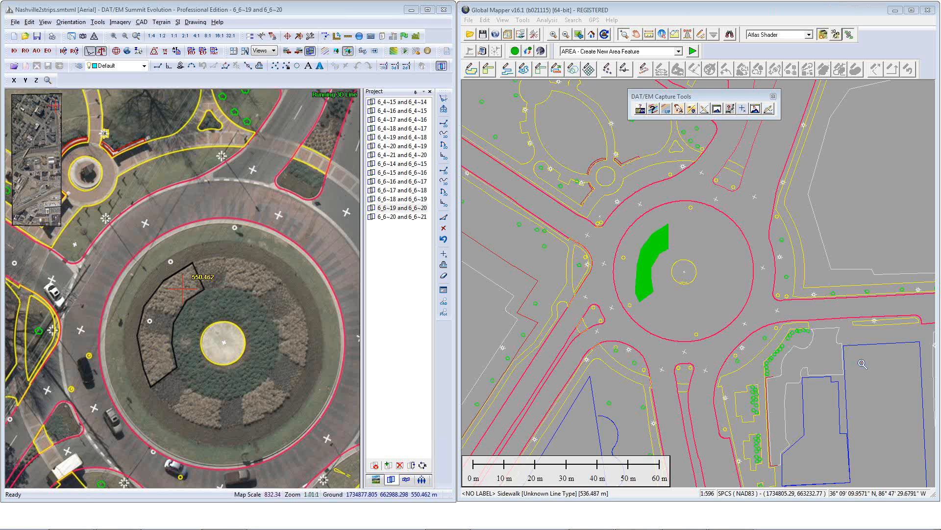
Turn on Red / Cyan anaglyph mode in Summit Evolution's Main View options
{"action": "left_click", "coordinate": [250, 39]}
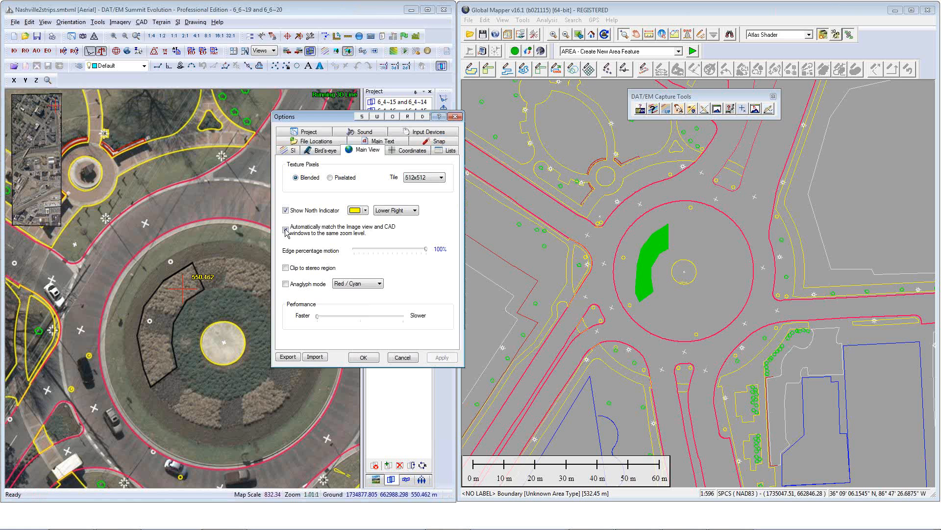
{"action": "left_click", "coordinate": [286, 284]}
{"action": "left_click", "coordinate": [362, 358]}
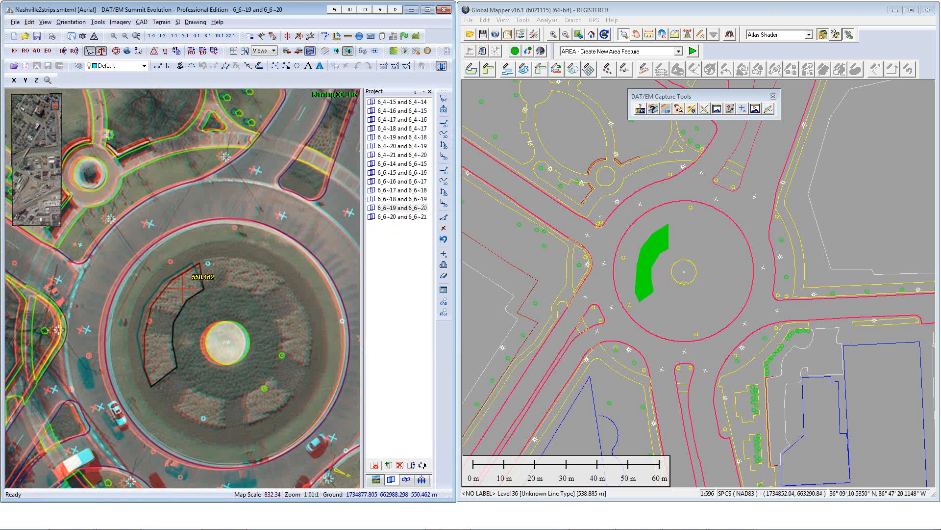
Raise the cursor to about 556.6 m to view the new area in anaglyph stereo
{"action": "scroll", "coordinate": [183, 288], "scroll_direction": "up", "scroll_amount": 4}
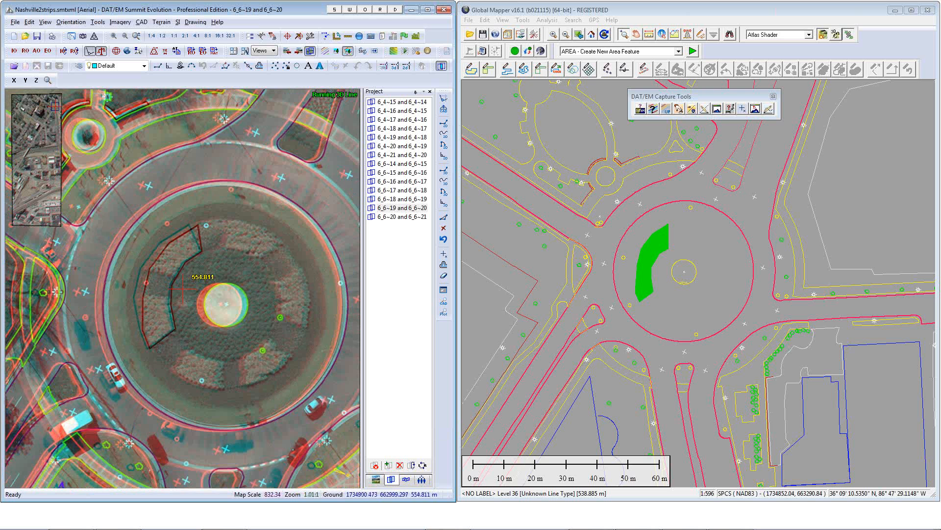
{"action": "scroll", "coordinate": [183, 288], "scroll_direction": "up", "scroll_amount": 2}
{"action": "scroll", "coordinate": [182, 289], "scroll_direction": "up", "scroll_amount": 1}
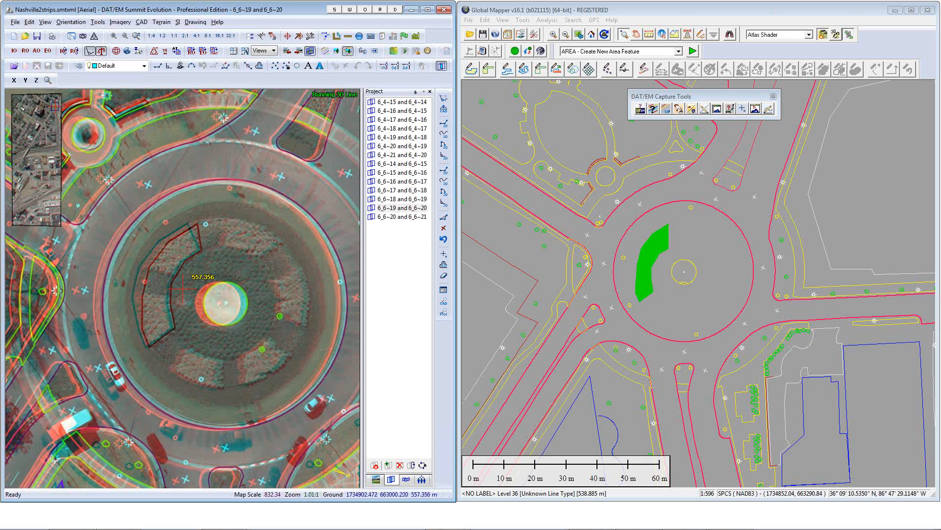
{"action": "scroll", "coordinate": [183, 289], "scroll_direction": "down", "scroll_amount": 1}
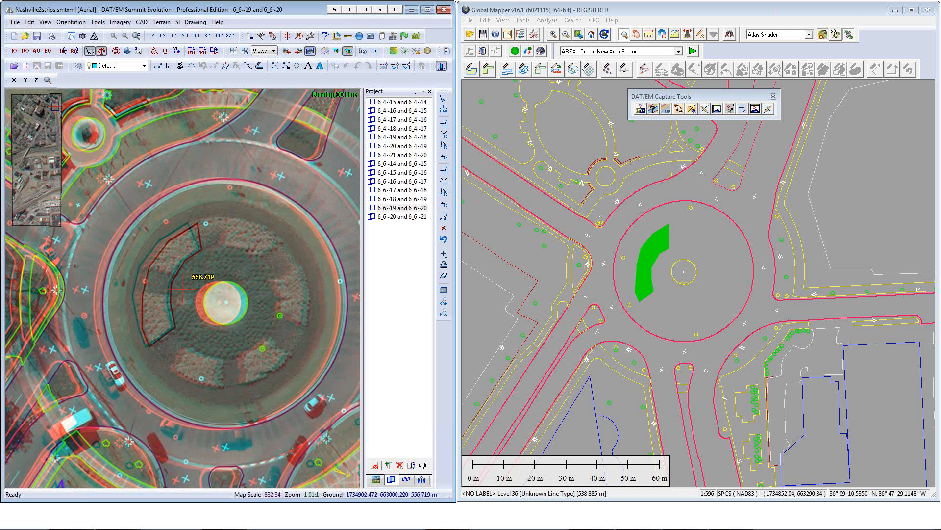
{"action": "scroll", "coordinate": [183, 289], "scroll_direction": "down", "scroll_amount": 1}
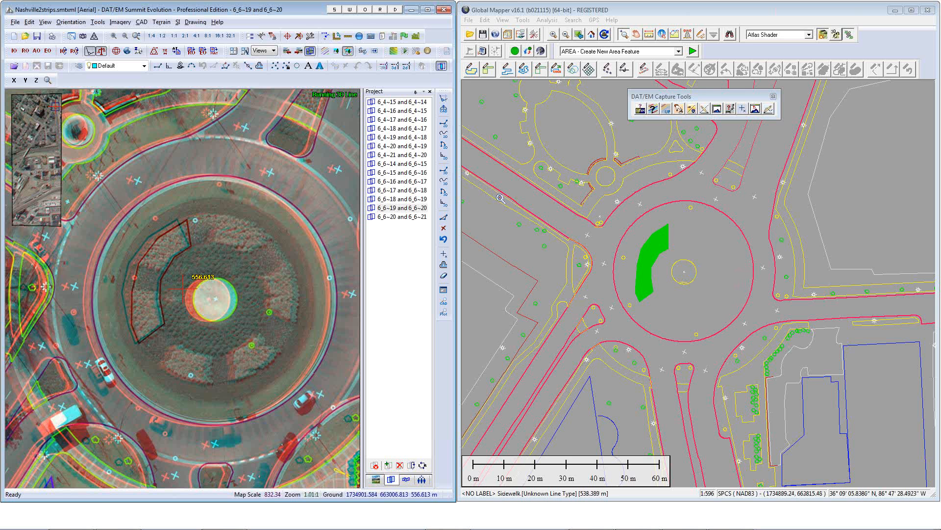
Review the project's coordinate conversion settings without applying changes, and try switching Global Mapper to GeoCalc mode
{"action": "left_click", "coordinate": [116, 53]}
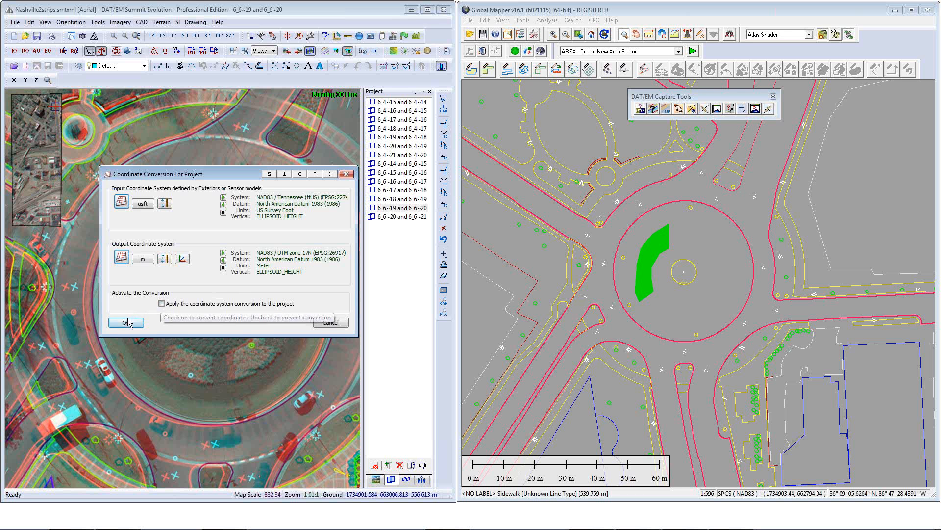
{"action": "left_click", "coordinate": [330, 323]}
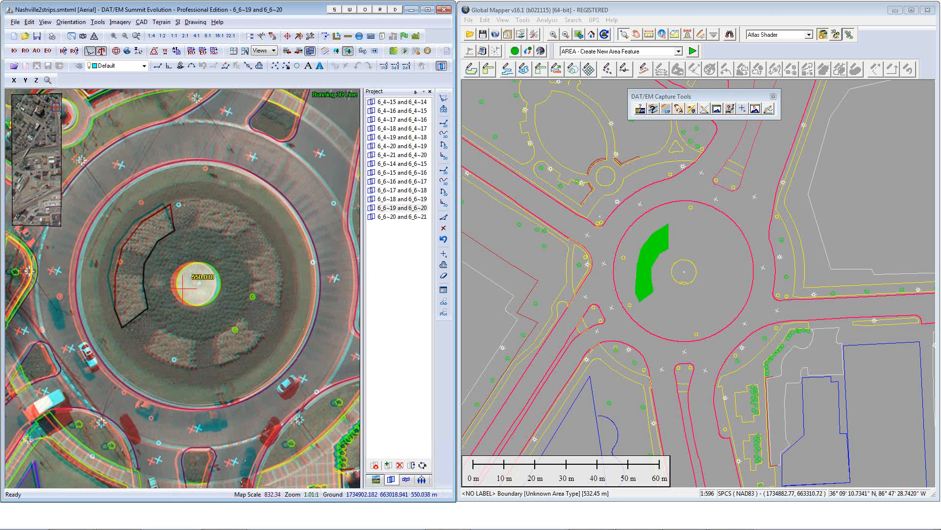
{"action": "left_click", "coordinate": [515, 52]}
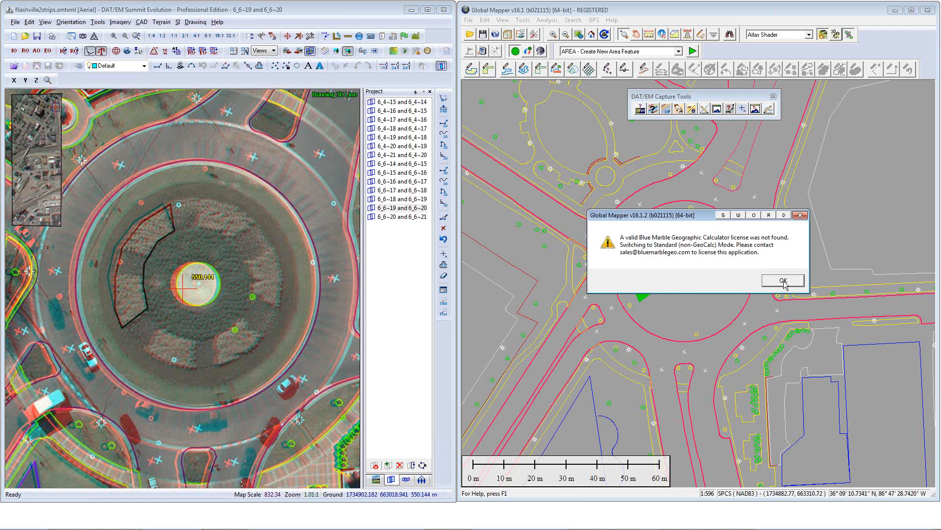
{"action": "left_click", "coordinate": [783, 282]}
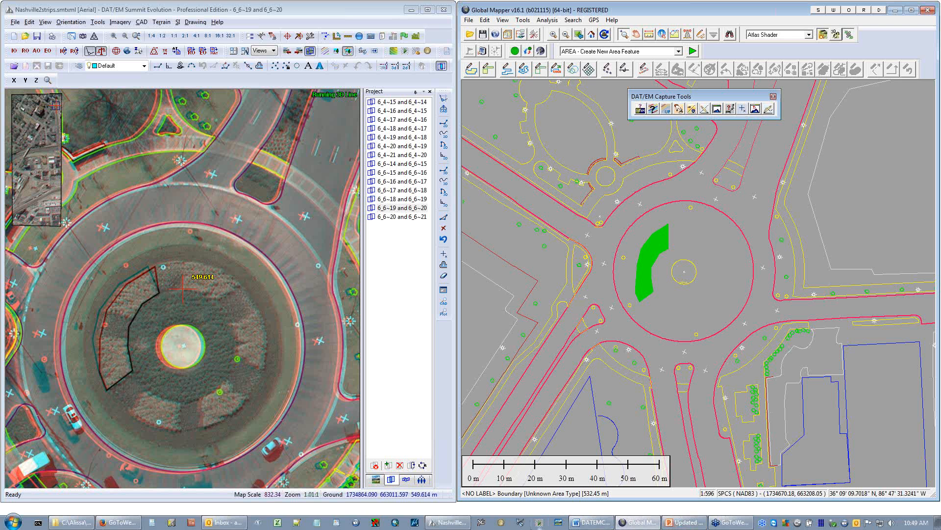
Switch to the open PowerPoint presentation
{"action": "left_click", "coordinate": [683, 525]}
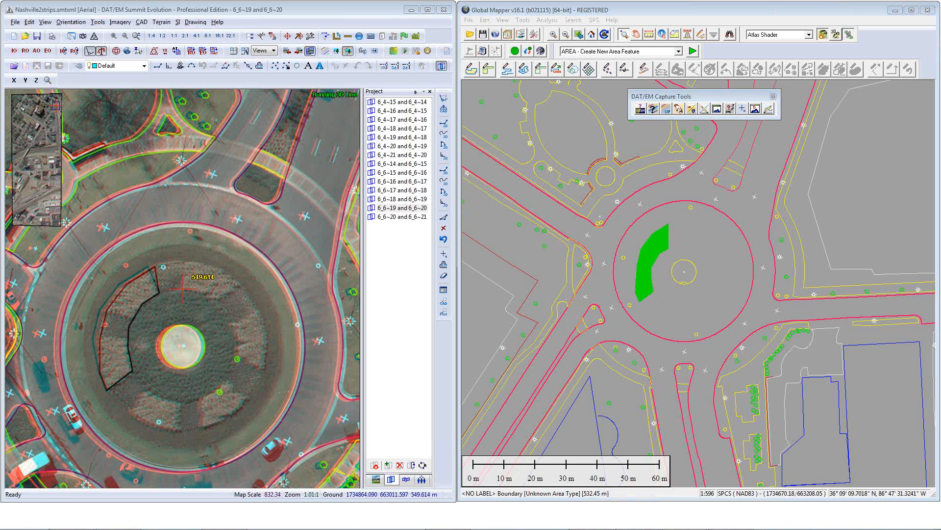